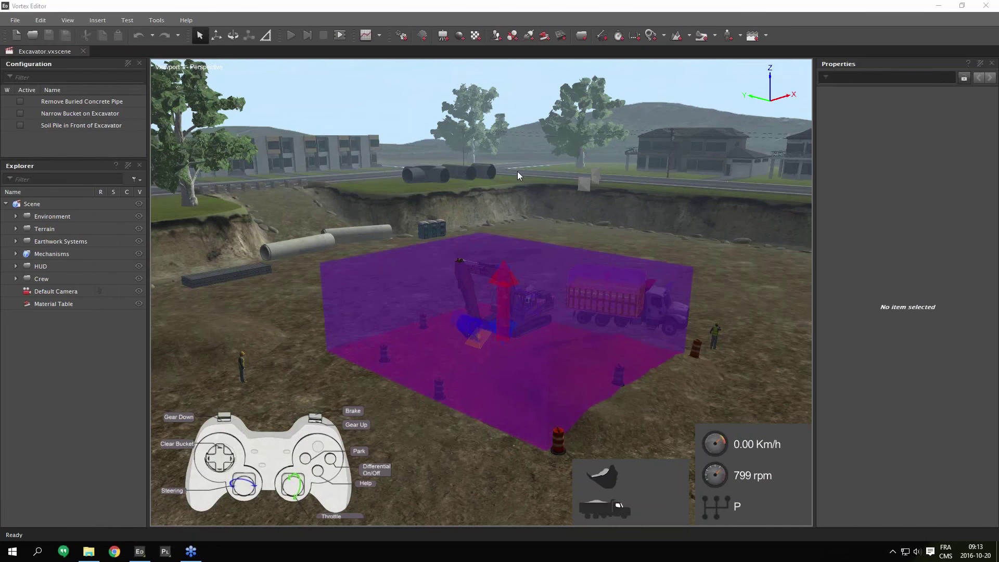
Show the frame rate statistics over the viewport and watch them while orbiting around the excavator scene.
{"action": "left_click_drag", "start_coordinate": [600, 244], "coordinate": [667, 243]}
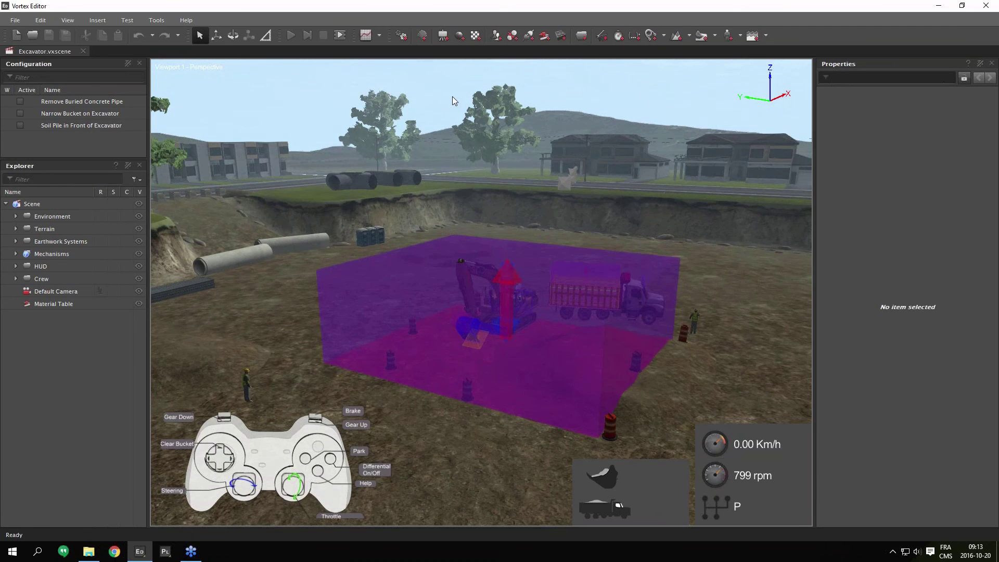
{"action": "key", "text": "s"}
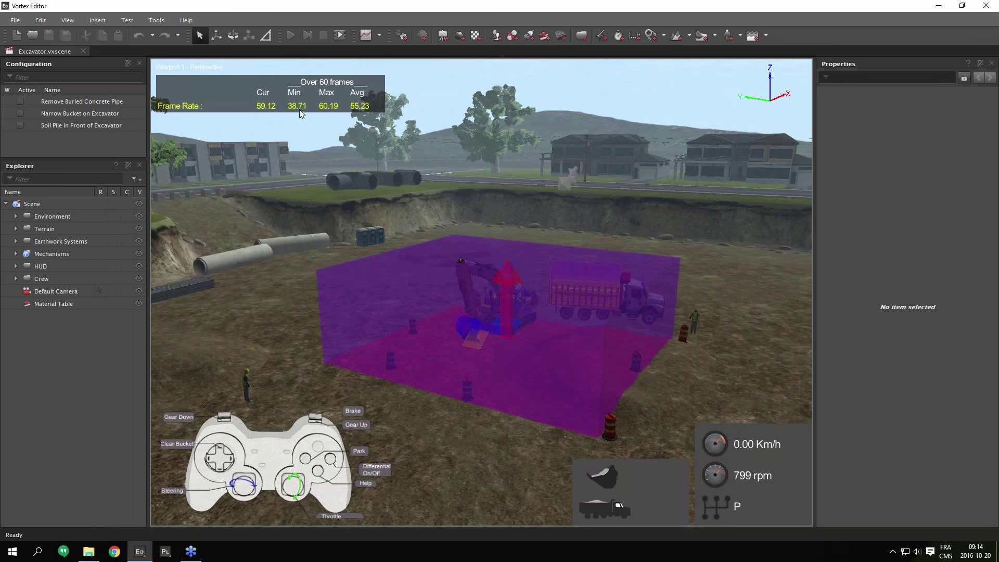
{"action": "left_click_drag", "start_coordinate": [466, 175], "coordinate": [406, 99]}
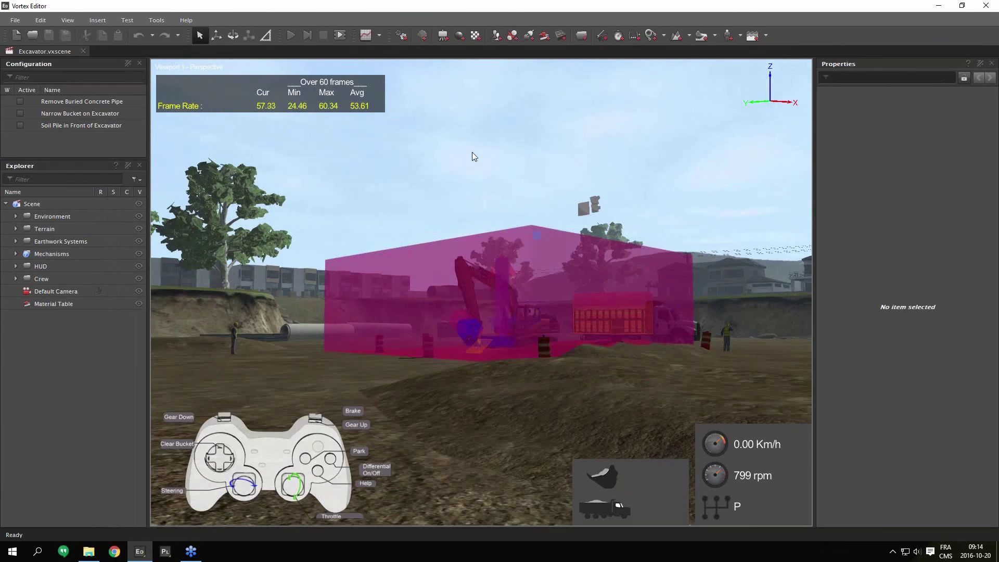
{"action": "left_click_drag", "start_coordinate": [480, 149], "coordinate": [545, 209]}
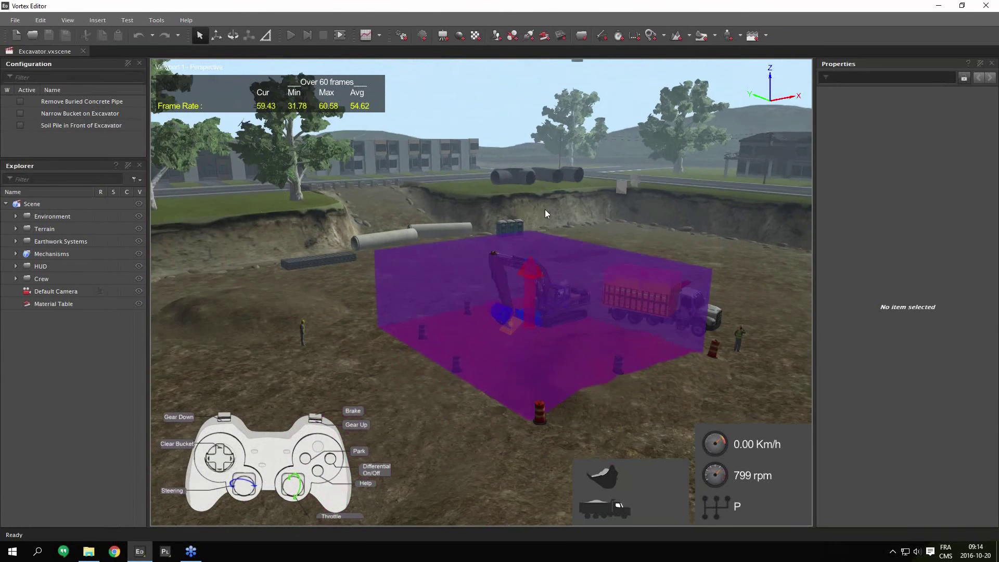
Cycle the statistics overlay through the summary timings and detailed timings to the scene geometry counts.
{"action": "key", "text": "s"}
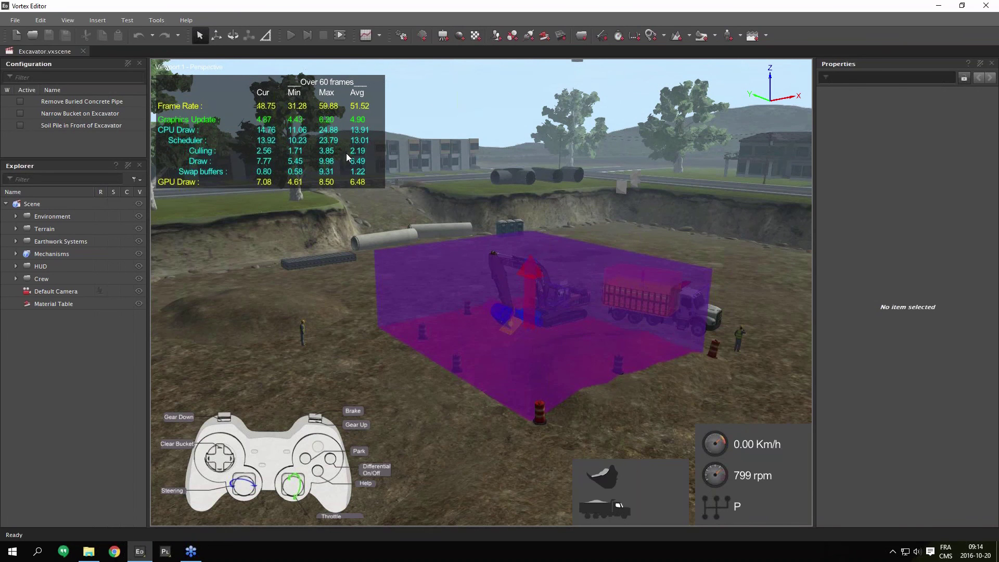
{"action": "key", "text": "s"}
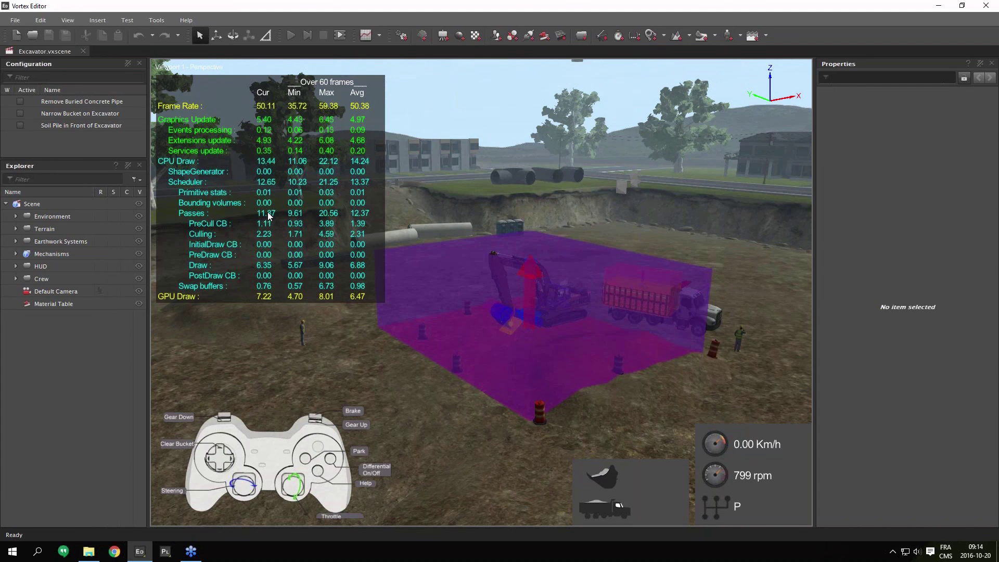
{"action": "key", "text": "s"}
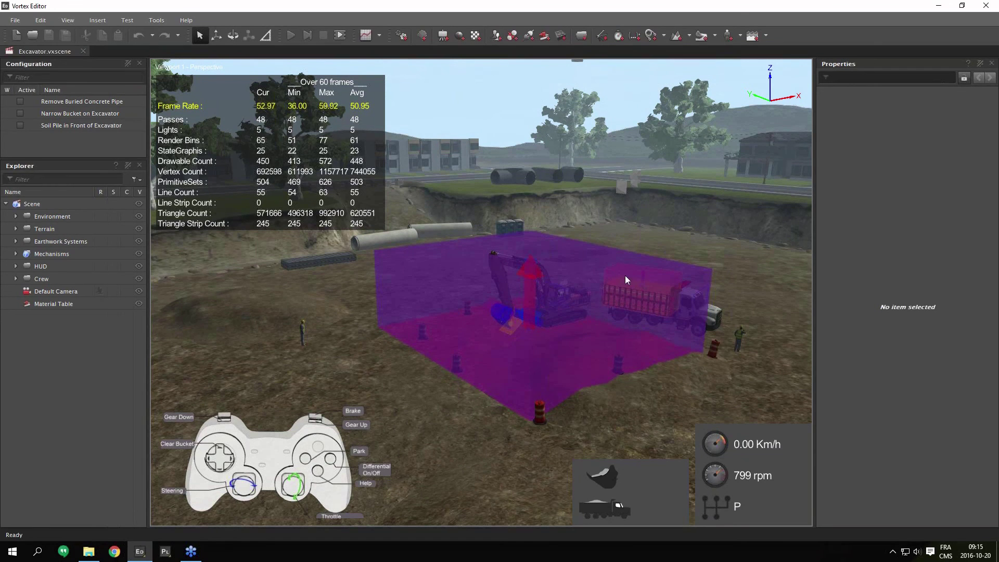
Examine how the drawable, vertex and triangle counts respond to different angles and distances around the excavator.
{"action": "middle_click_drag", "start_coordinate": [729, 332], "coordinate": [791, 308]}
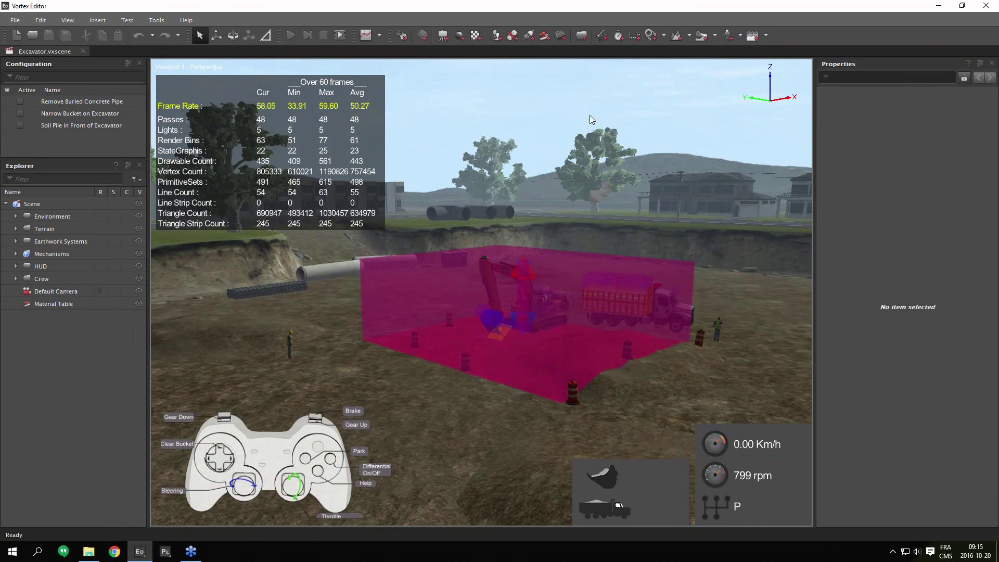
{"action": "mouse_move", "coordinate": [641, 195]}
{"action": "middle_mouse_down"}
{"action": "mouse_move", "coordinate": [570, 195]}
{"action": "mouse_move", "coordinate": [645, 199]}
{"action": "middle_mouse_up"}
{"action": "scroll", "coordinate": [668, 192], "scroll_direction": "up", "scroll_amount": 4}
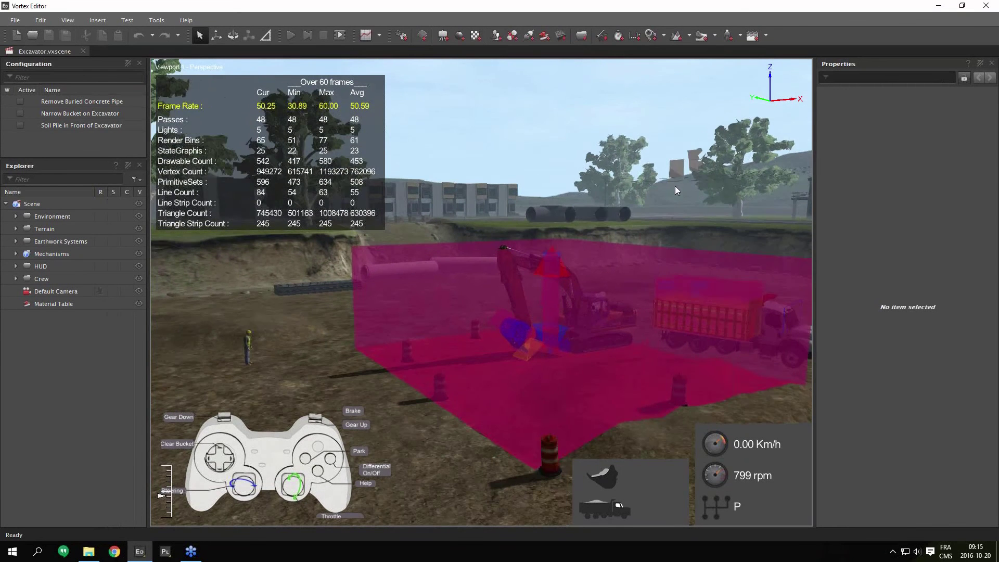
{"action": "scroll", "coordinate": [689, 163], "scroll_direction": "up", "scroll_amount": 3}
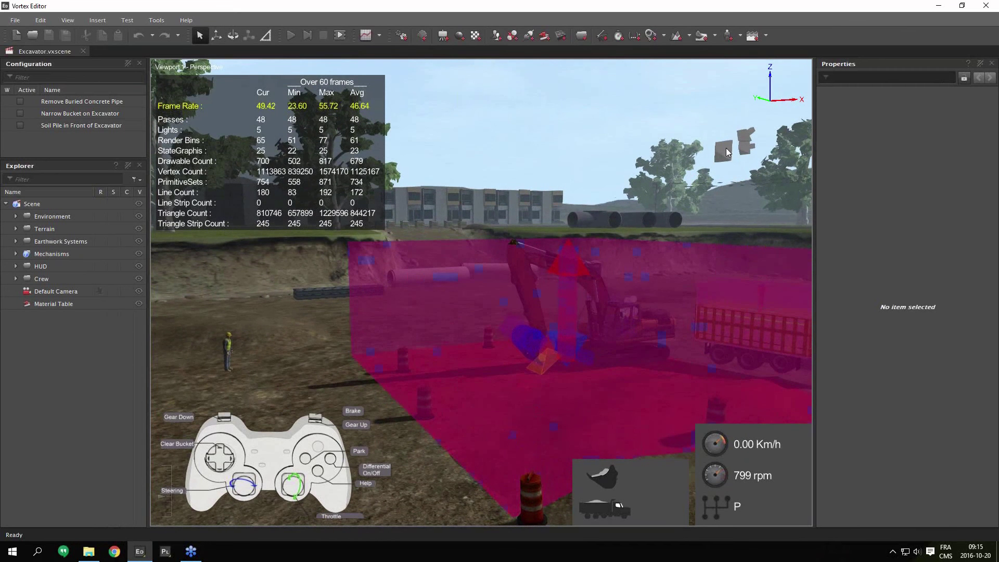
{"action": "middle_click_drag", "start_coordinate": [567, 242], "coordinate": [693, 254]}
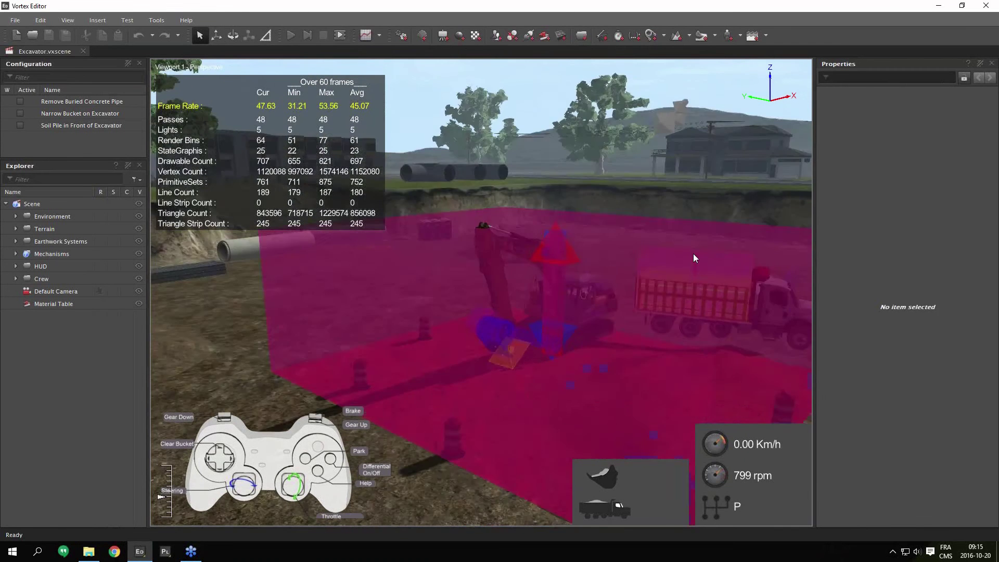
{"action": "scroll", "coordinate": [688, 238], "scroll_direction": "down", "scroll_amount": 3}
{"action": "scroll", "coordinate": [681, 237], "scroll_direction": "down", "scroll_amount": 2}
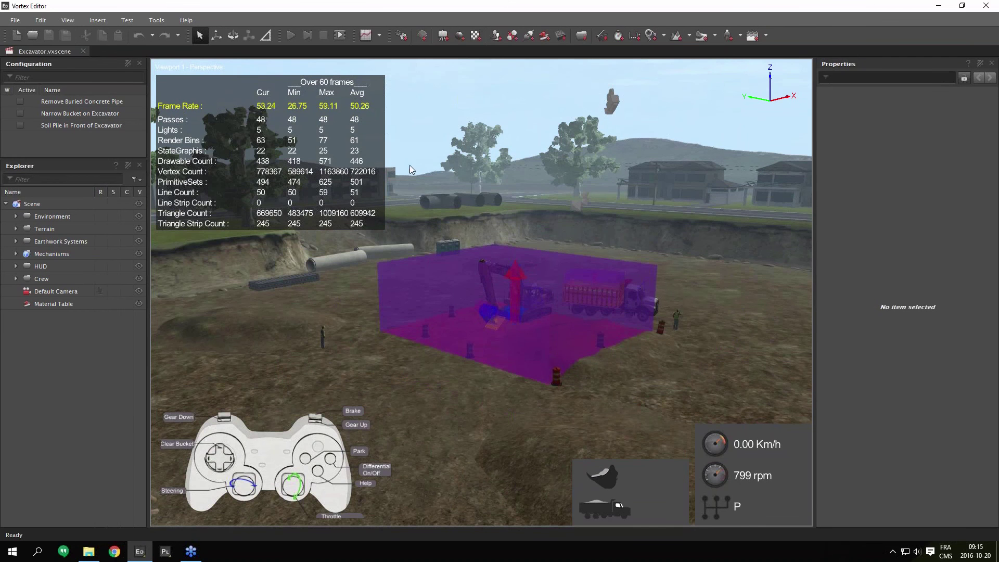
Examine the per-pass render statistics from farther away, then hide the statistics overlay.
{"action": "key", "text": "s"}
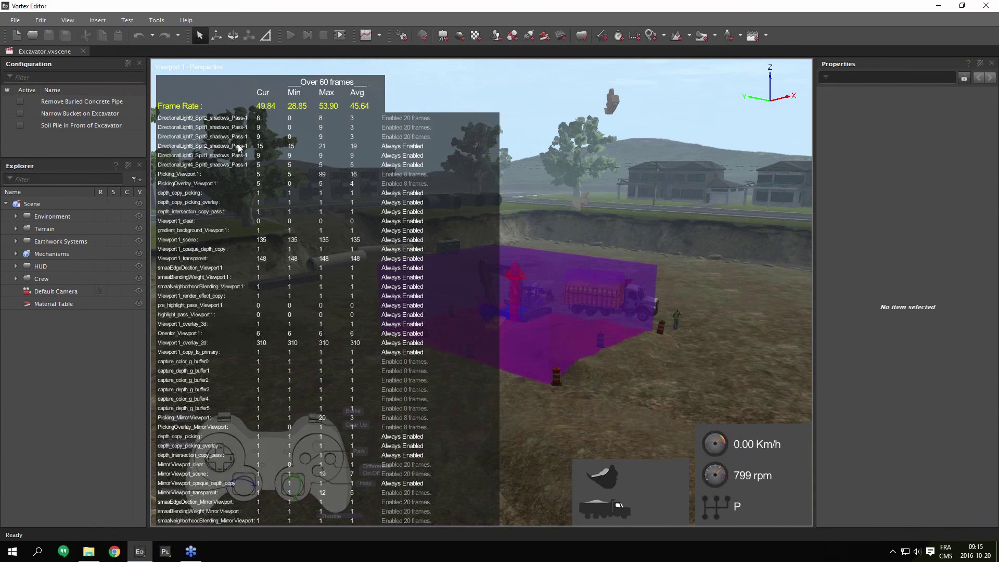
{"action": "scroll", "coordinate": [187, 267], "scroll_direction": "down", "scroll_amount": 1}
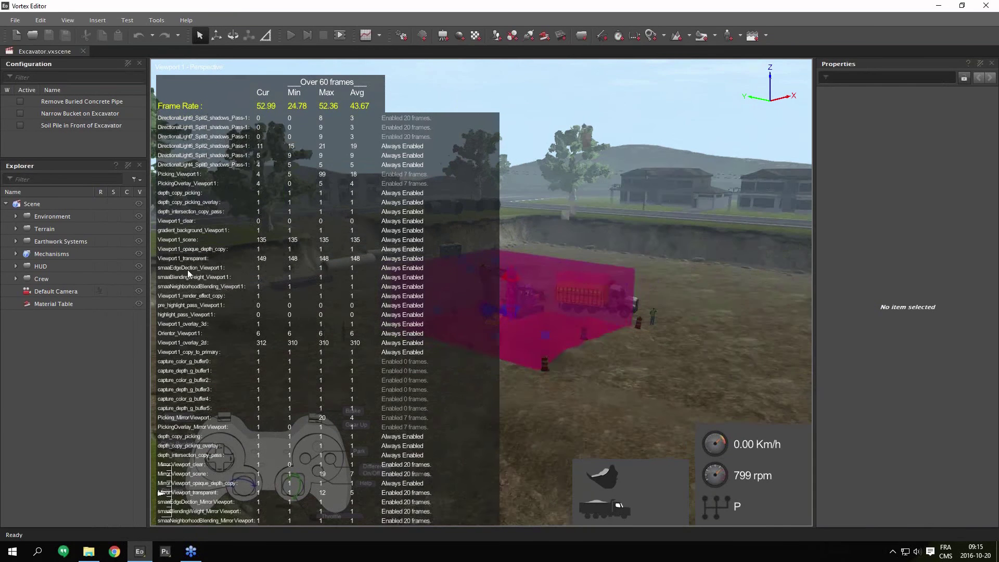
{"action": "scroll", "coordinate": [188, 285], "scroll_direction": "down", "scroll_amount": 3}
{"action": "scroll", "coordinate": [189, 286], "scroll_direction": "down", "scroll_amount": 3}
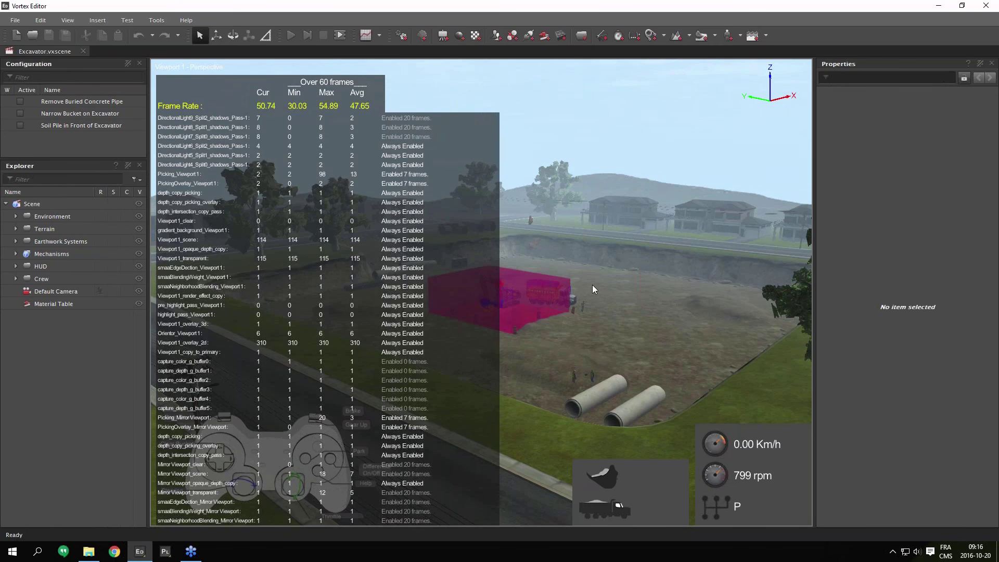
{"action": "key", "text": "s"}
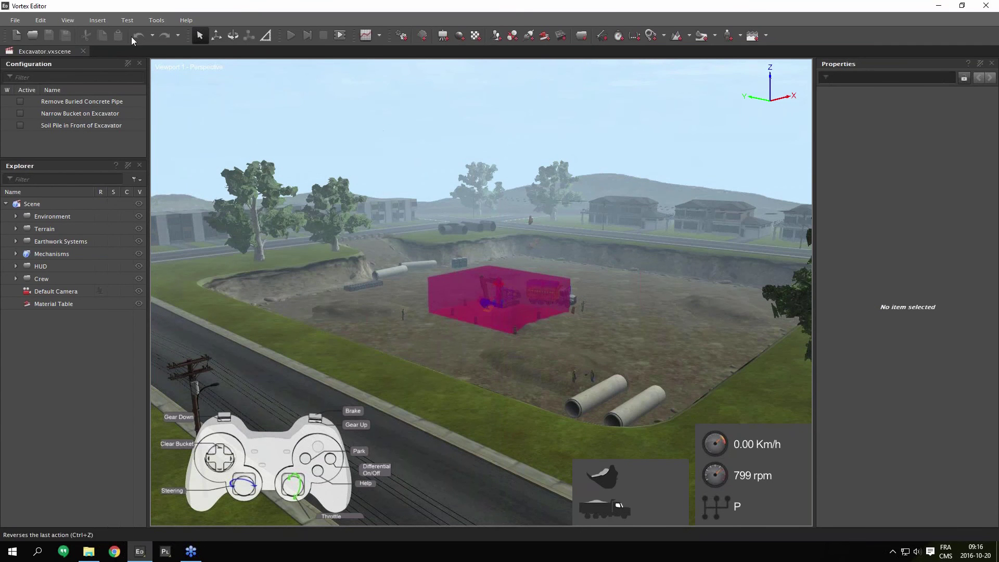
Open the Profiler window below the viewport and make it taller.
{"action": "left_click", "coordinate": [68, 20]}
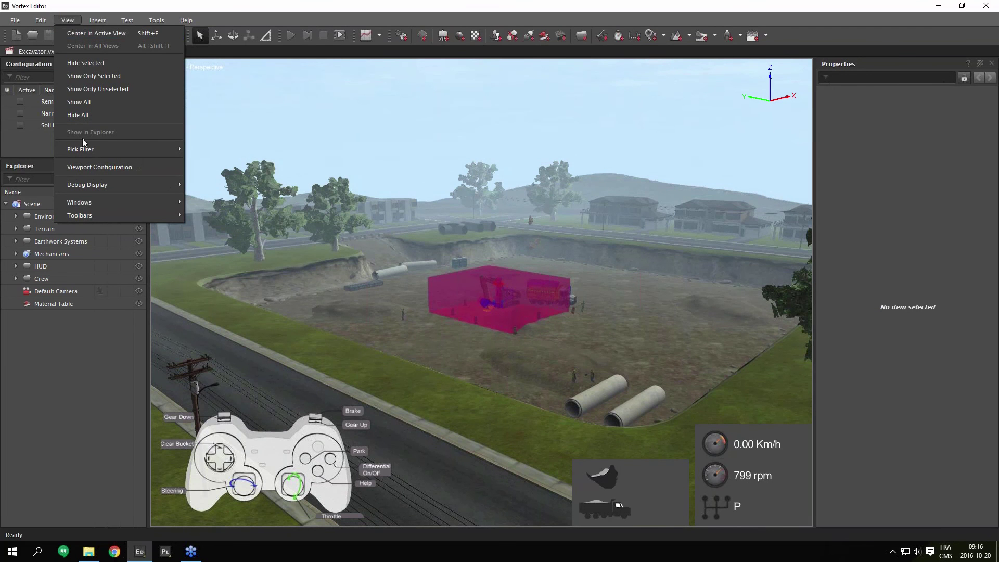
{"action": "mouse_move", "coordinate": [89, 204]}
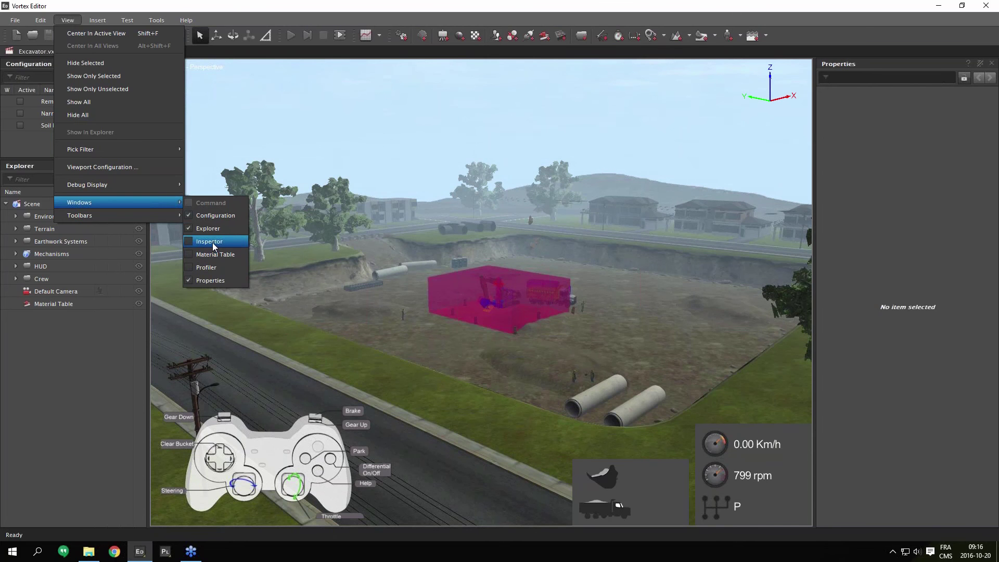
{"action": "left_click", "coordinate": [189, 267]}
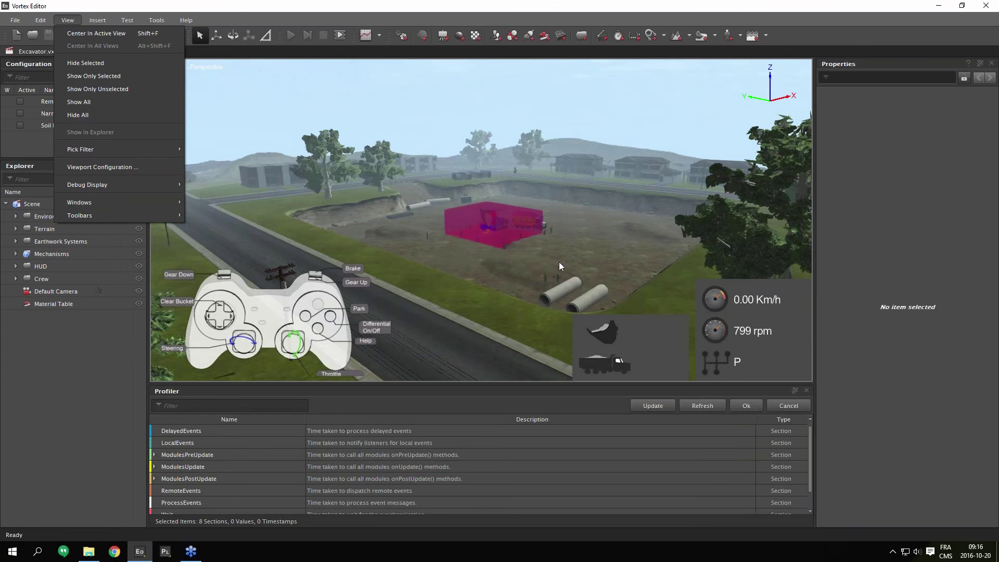
{"action": "left_click", "coordinate": [512, 391]}
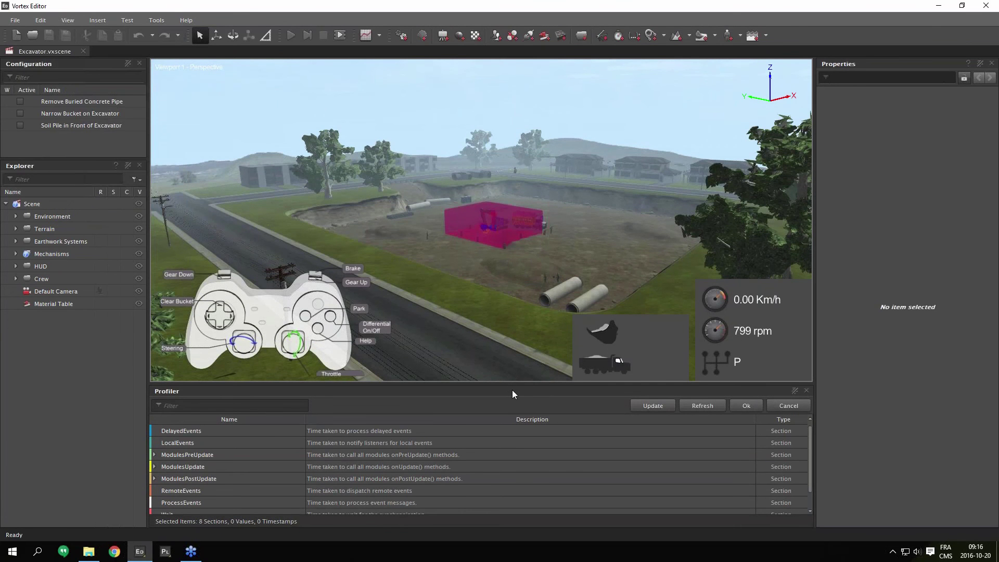
{"action": "left_click_drag", "start_coordinate": [511, 387], "coordinate": [442, 337]}
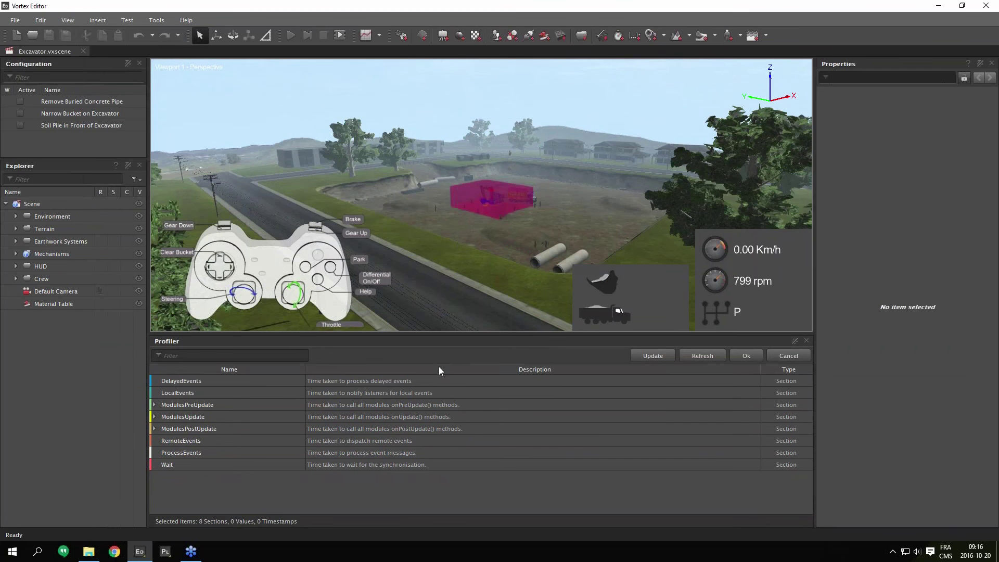
Update and refresh the Profiler's section list and start the simulation.
{"action": "left_click", "coordinate": [655, 356]}
{"action": "left_click", "coordinate": [698, 357]}
{"action": "key", "text": "F5"}
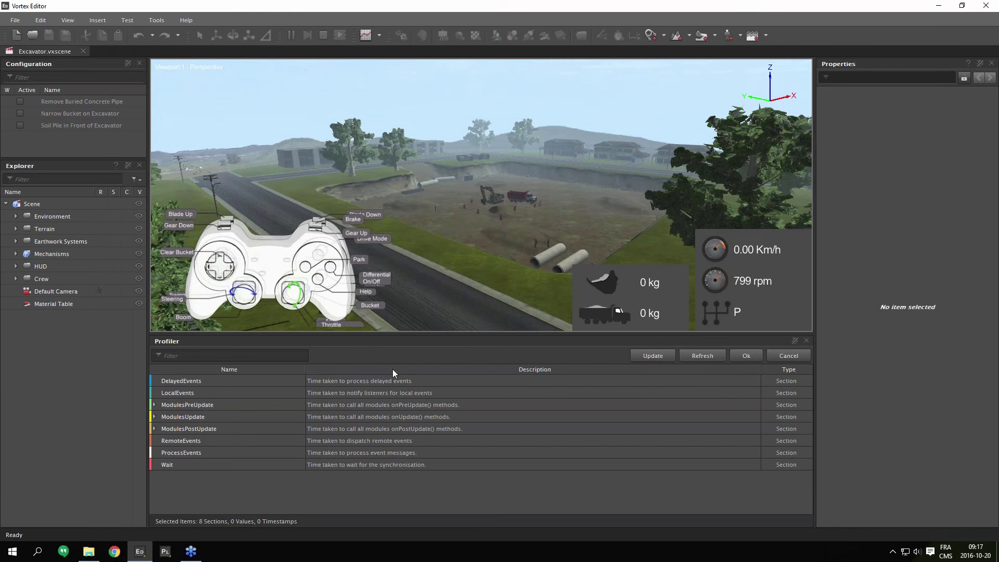
Inspect the modules under ModulesPreUpdate and accept the default section selection to display the profiling results.
{"action": "left_click", "coordinate": [154, 404]}
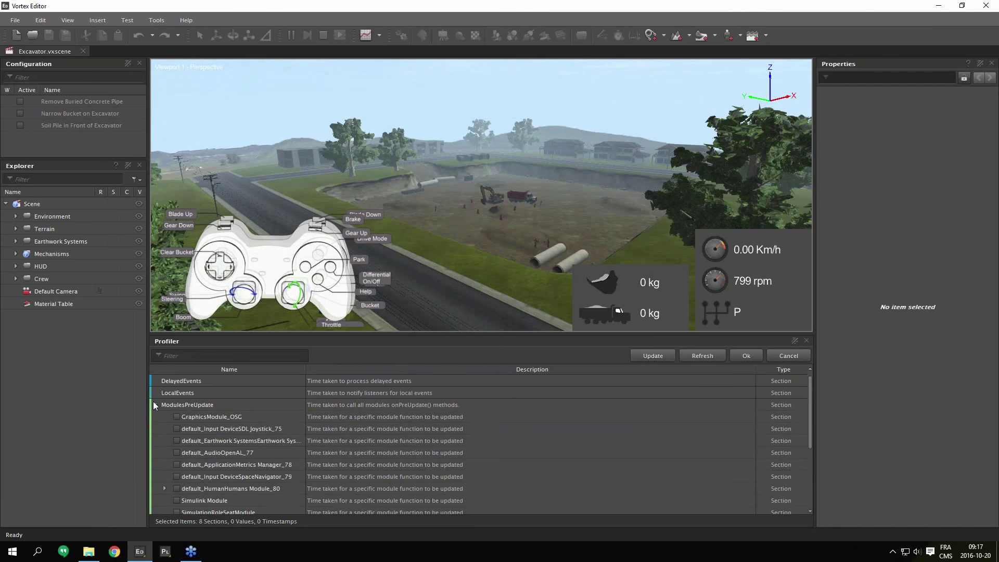
{"action": "left_click", "coordinate": [155, 405]}
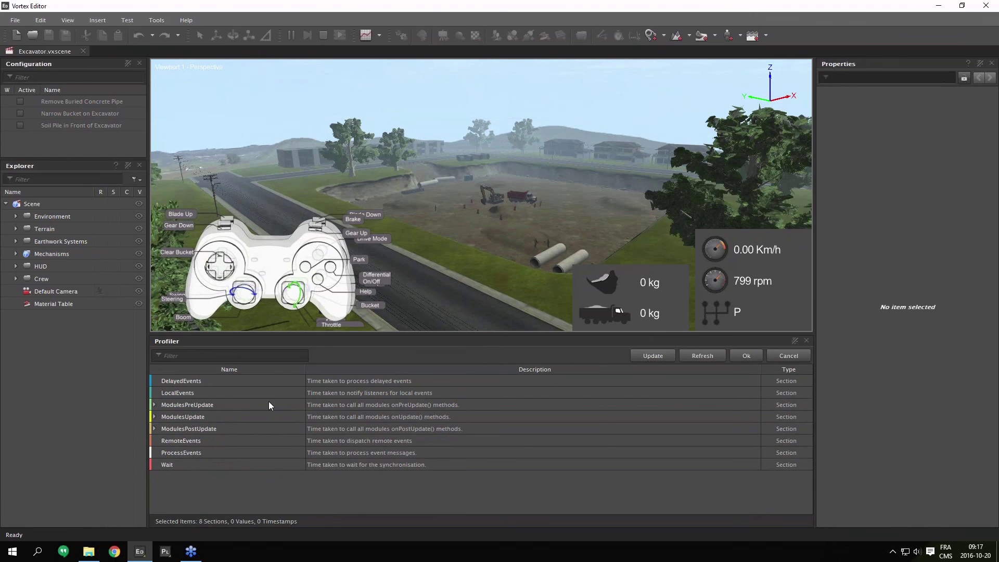
{"action": "left_click", "coordinate": [758, 357]}
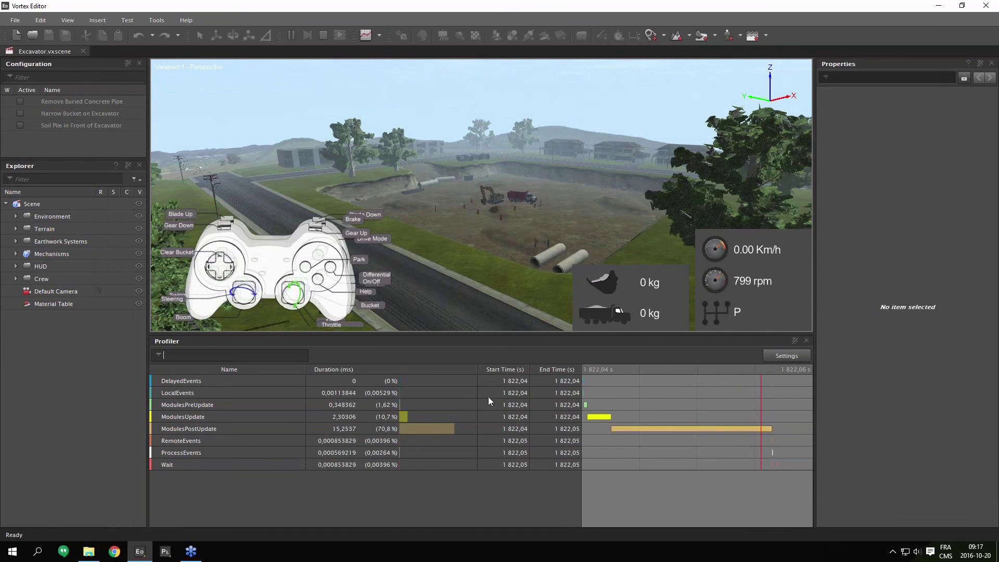
In the Profiler settings, enable the DynamicsEngine, Earthwork Systems, Humans Module and GraphicsModule_OSG sections under ModulesPostUpdate.
{"action": "left_click", "coordinate": [774, 355]}
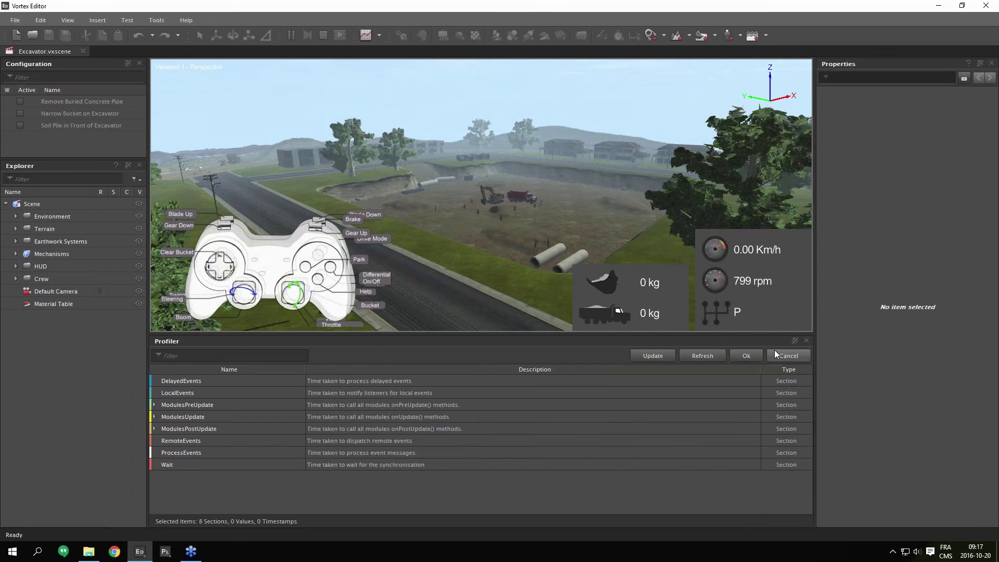
{"action": "left_click", "coordinate": [154, 428]}
{"action": "scroll", "coordinate": [301, 429], "scroll_direction": "down", "scroll_amount": 5}
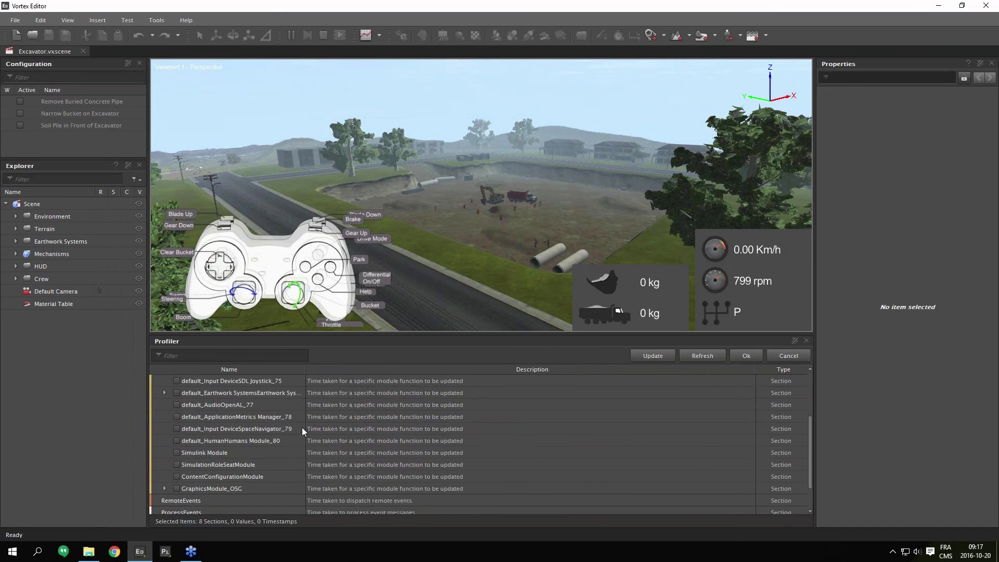
{"action": "scroll", "coordinate": [282, 429], "scroll_direction": "up", "scroll_amount": 1}
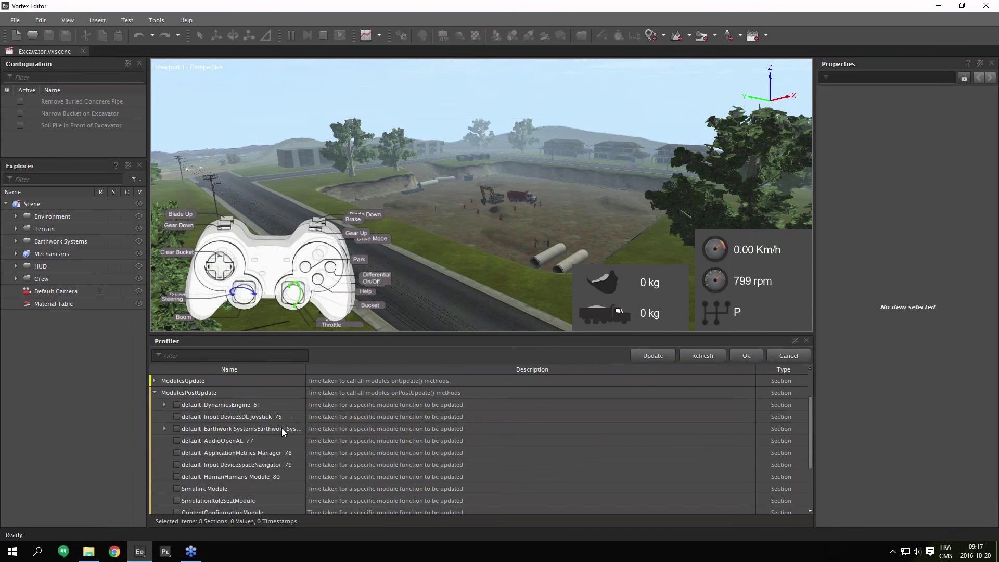
{"action": "left_click", "coordinate": [176, 428]}
{"action": "scroll", "coordinate": [265, 463], "scroll_direction": "down", "scroll_amount": 1}
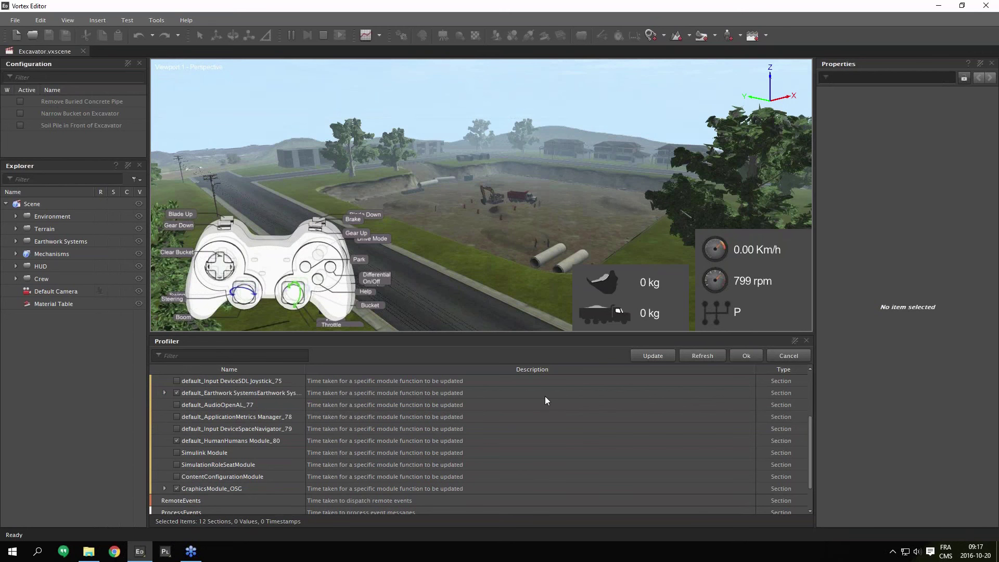
Apply the Profiler section selection and expand ModulesPostUpdate in the results to show each module's timing.
{"action": "left_click", "coordinate": [666, 355]}
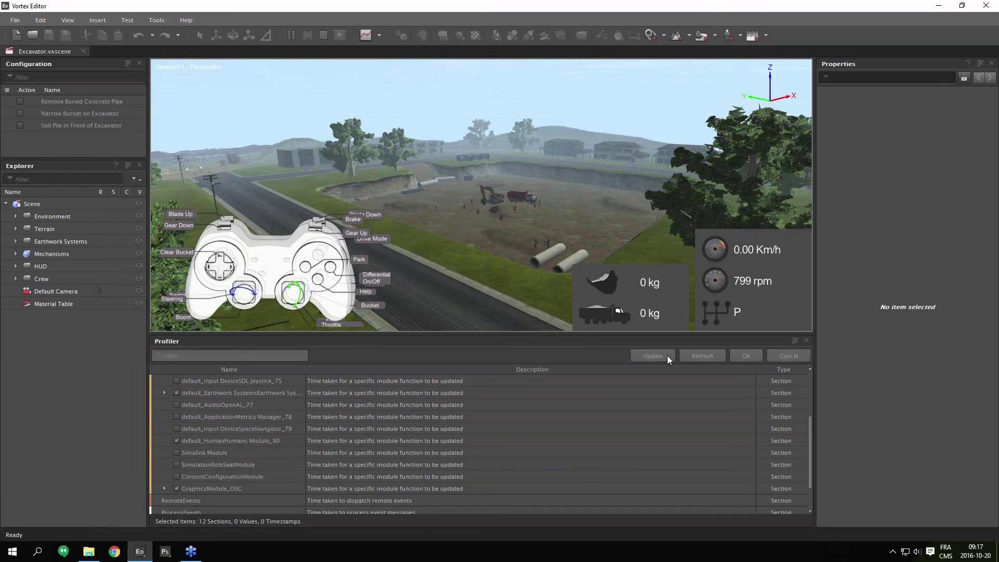
{"action": "left_click", "coordinate": [741, 353]}
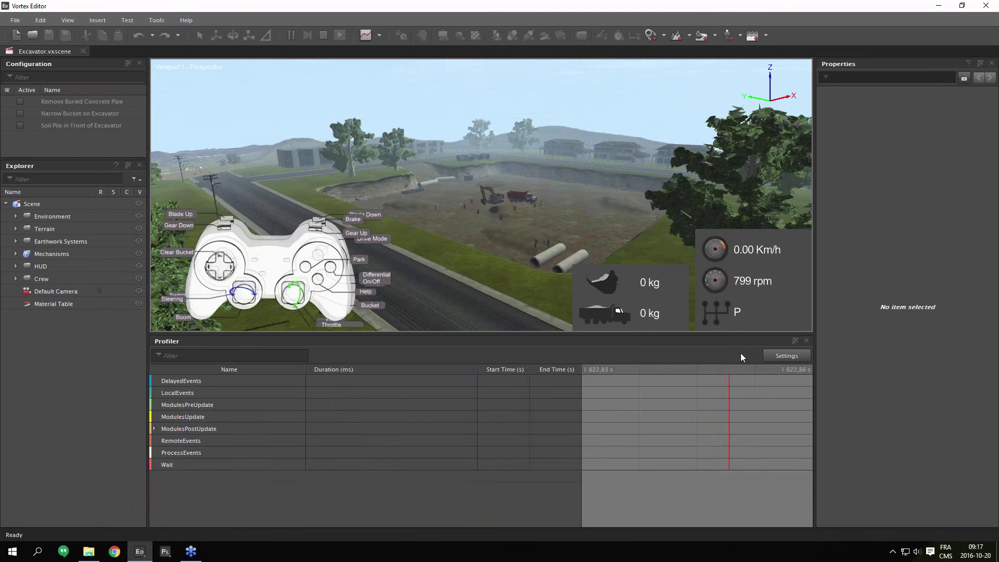
{"action": "left_click", "coordinate": [154, 428]}
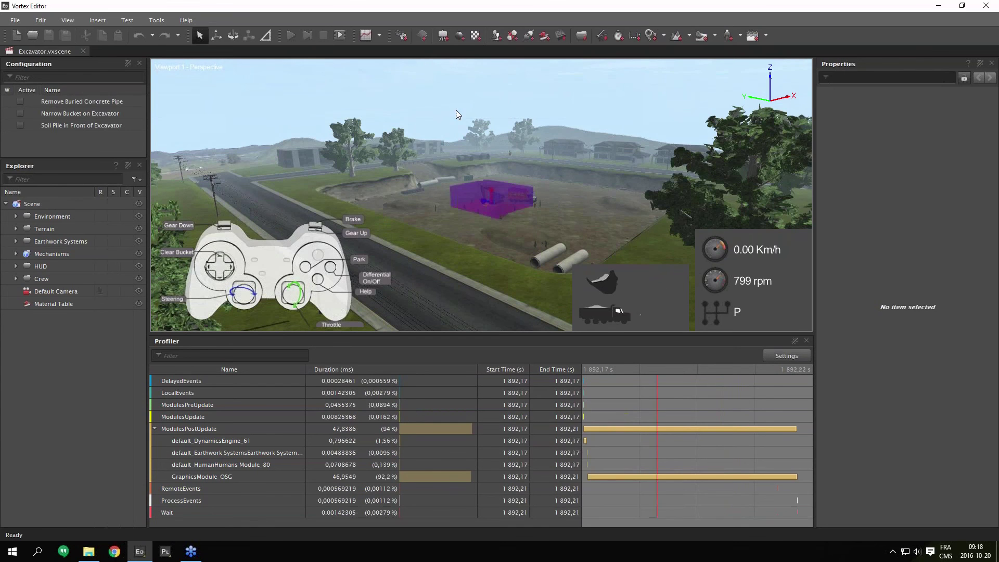
Close Vortex Editor and launch Vortex Player, bringing its desktop control window to the front.
{"action": "left_click", "coordinate": [985, 6]}
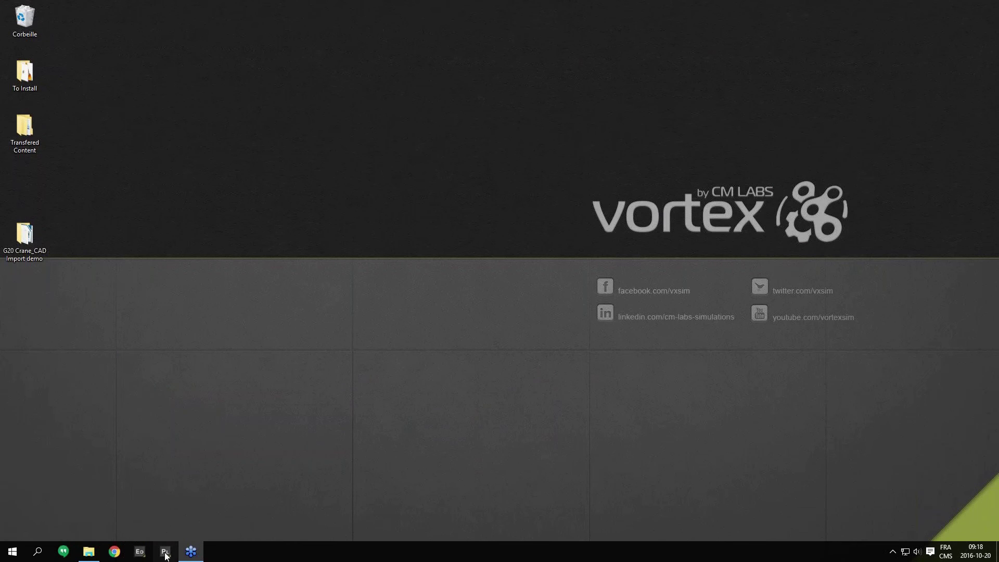
{"action": "left_click", "coordinate": [166, 550]}
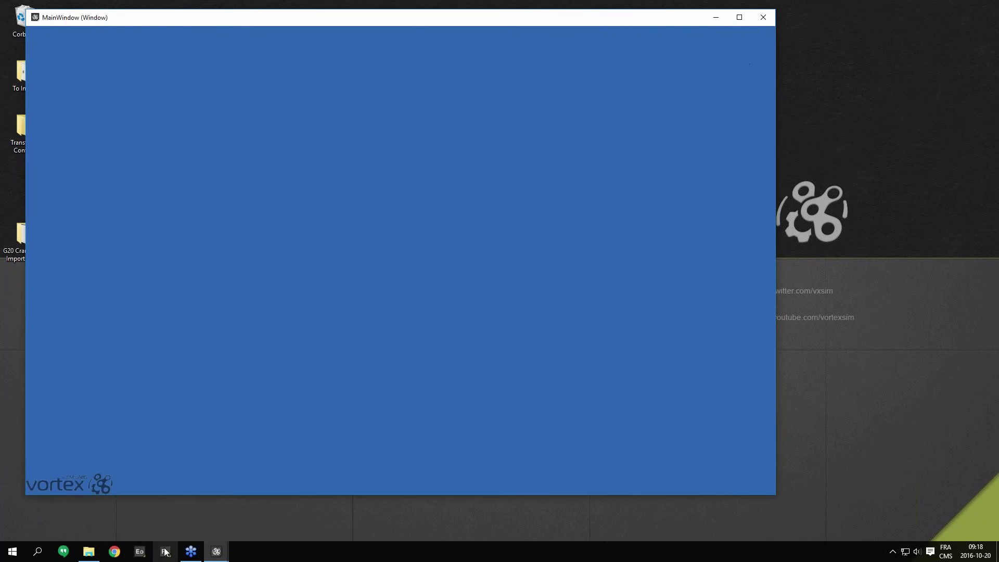
{"action": "left_click", "coordinate": [217, 551]}
{"action": "left_click", "coordinate": [241, 474]}
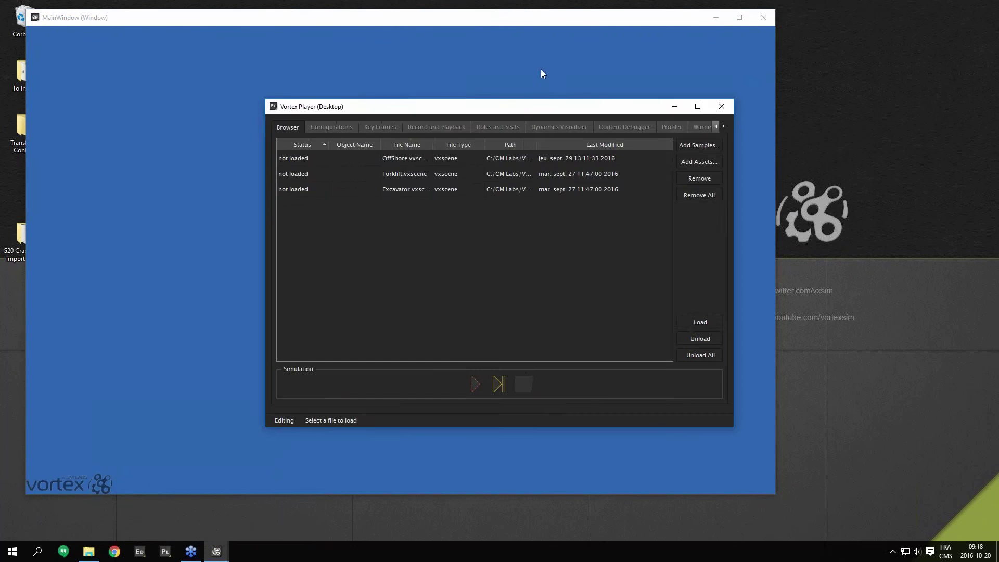
Load Excavator.vxscene from the scene list and start its simulation.
{"action": "left_click_drag", "start_coordinate": [515, 103], "coordinate": [710, 99]}
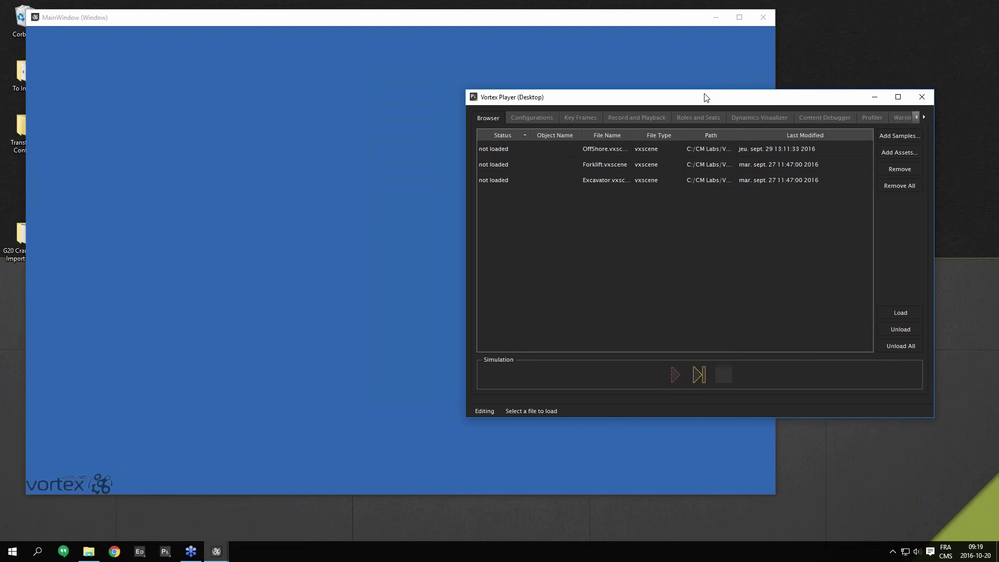
{"action": "left_click", "coordinate": [598, 182]}
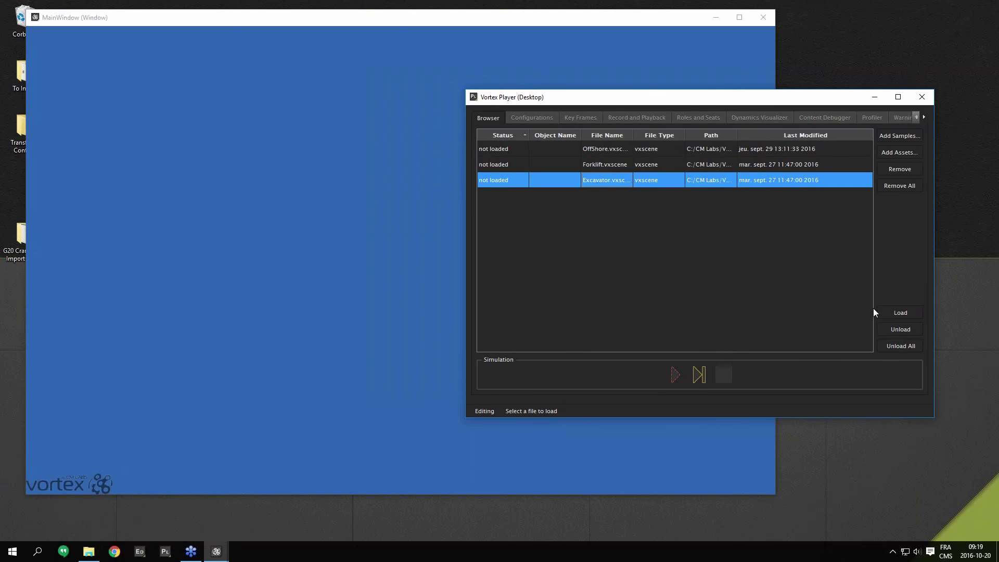
{"action": "left_click", "coordinate": [900, 312]}
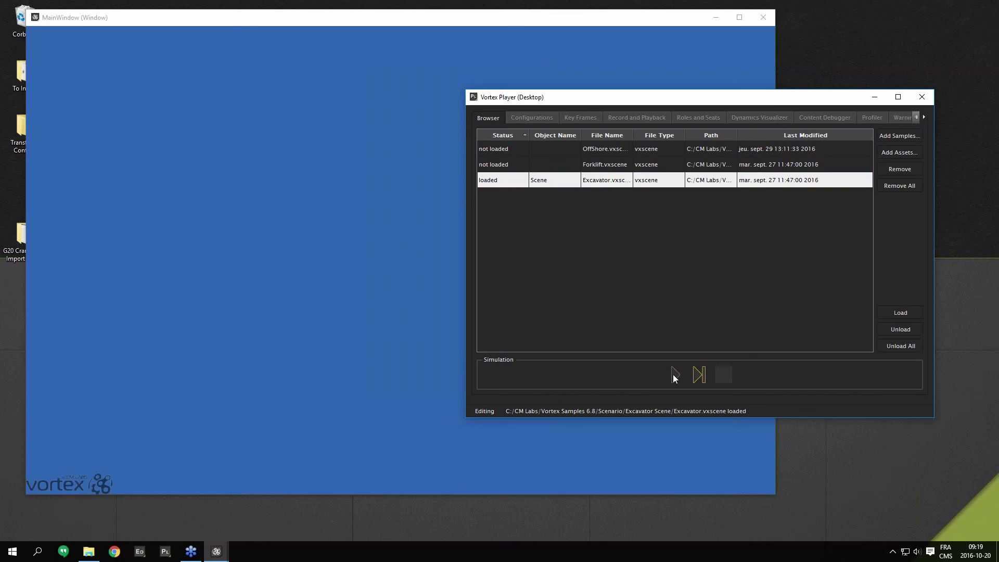
{"action": "left_click", "coordinate": [676, 374]}
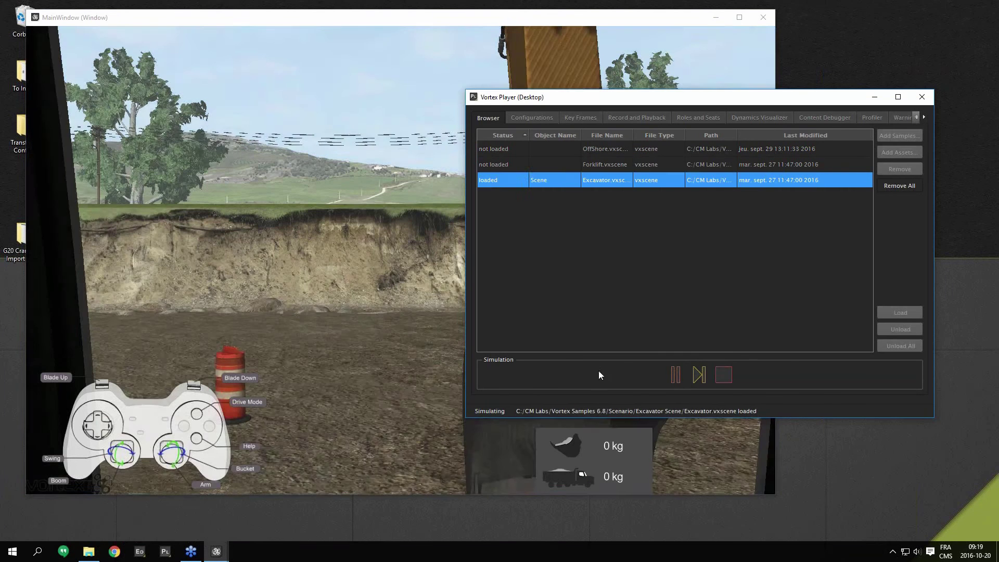
In the simulation window, cycle the camera viewpoints from the cab to the overview of the whole excavation site.
{"action": "left_click", "coordinate": [436, 16]}
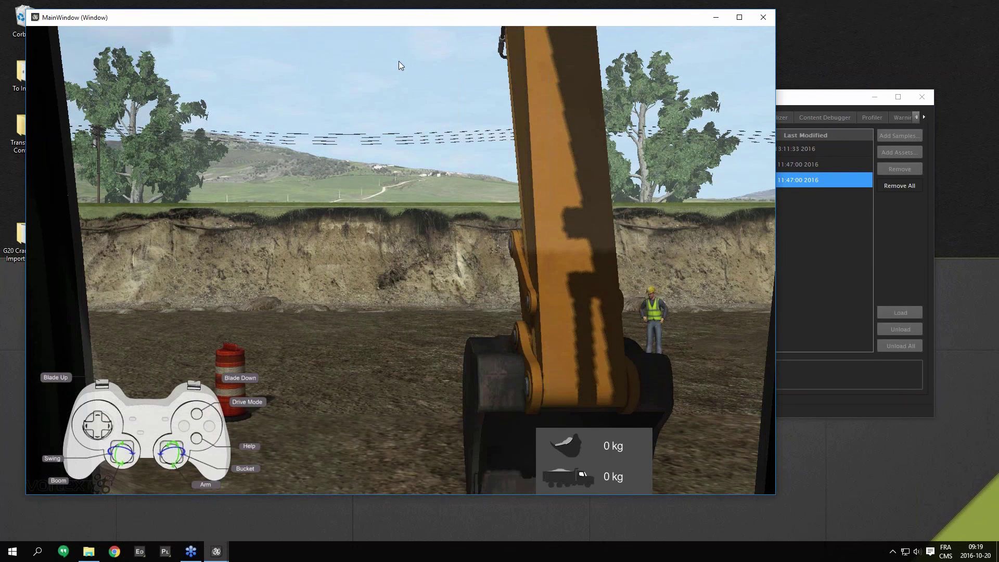
{"action": "key", "text": "space"}
{"action": "key", "text": "space"}
{"action": "key", "text": "space"}
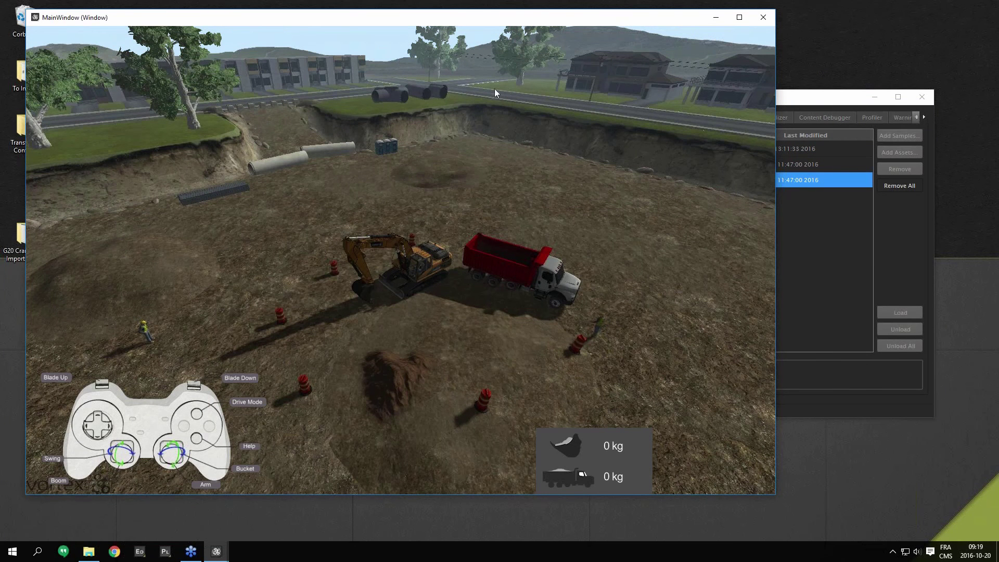
{"action": "left_click", "coordinate": [903, 261]}
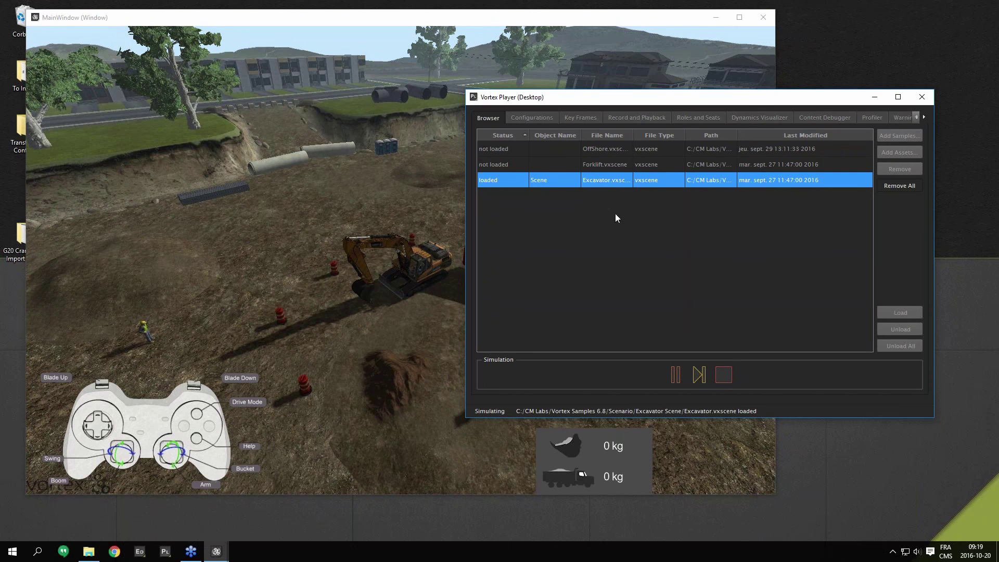
{"action": "left_click", "coordinate": [432, 20]}
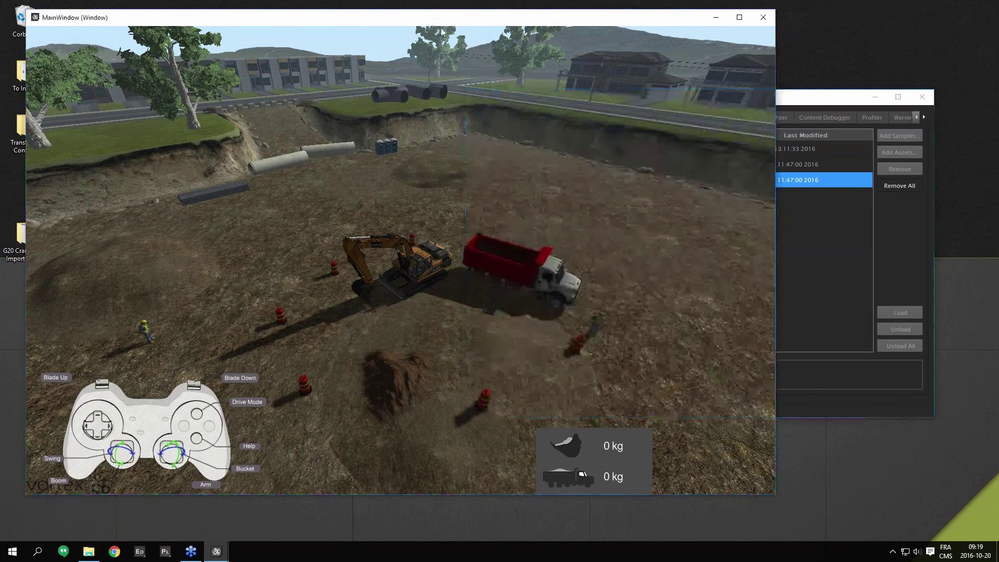
{"action": "left_click", "coordinate": [911, 239]}
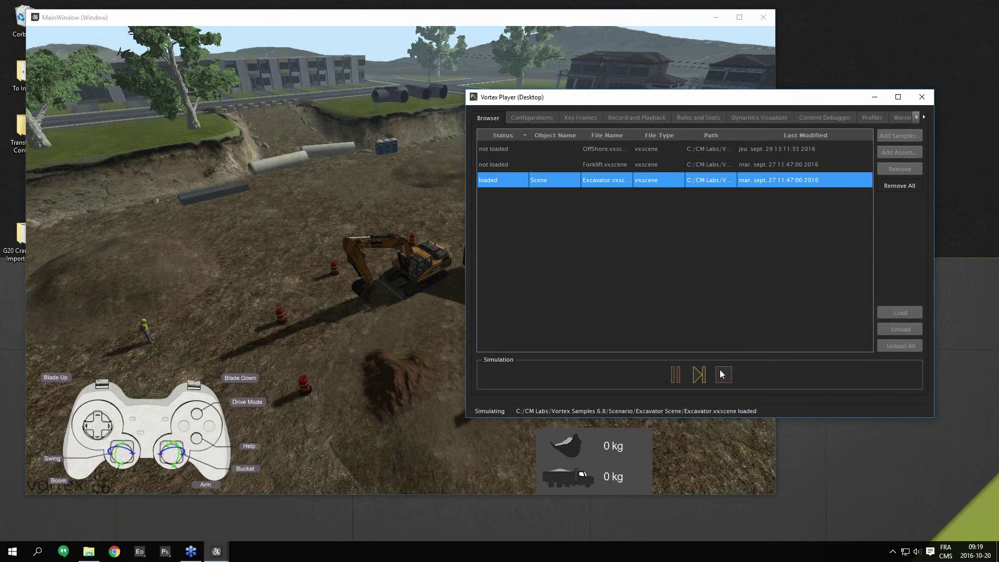
Cycle the statistics overlay in the simulation window through frame rate, draw timings, scene counts and render passes, and hide it again.
{"action": "left_click", "coordinate": [408, 95]}
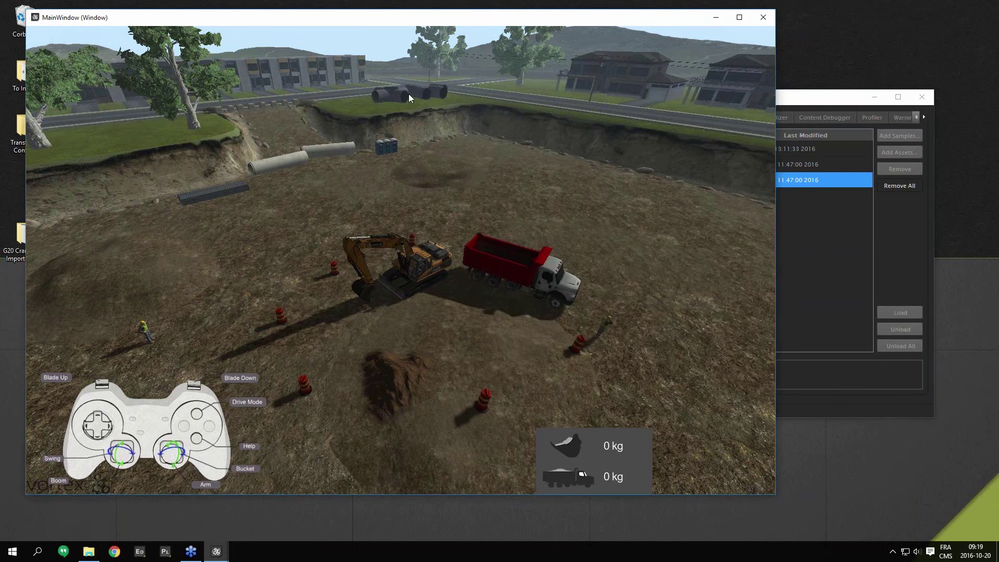
{"action": "key", "text": "s"}
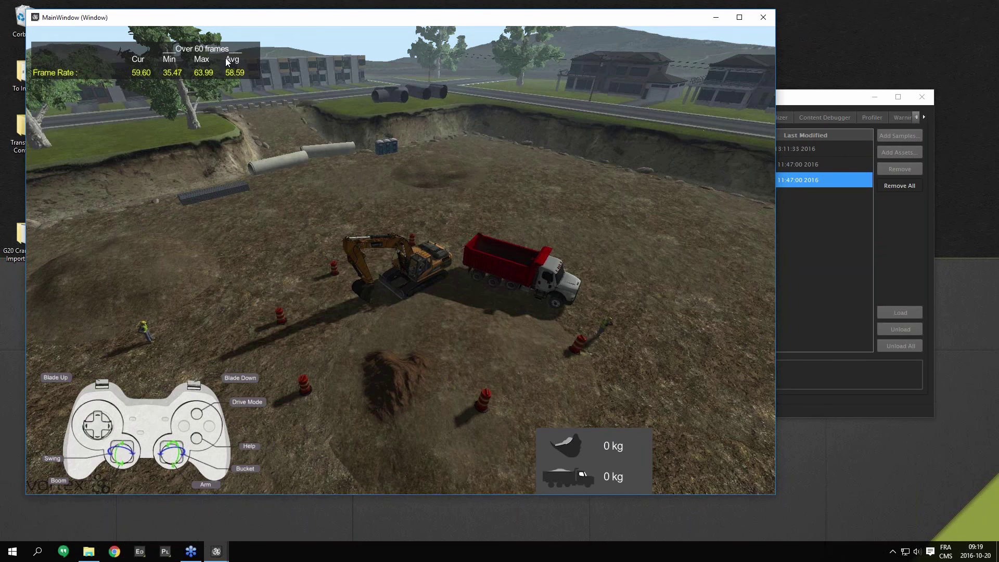
{"action": "key", "text": "s"}
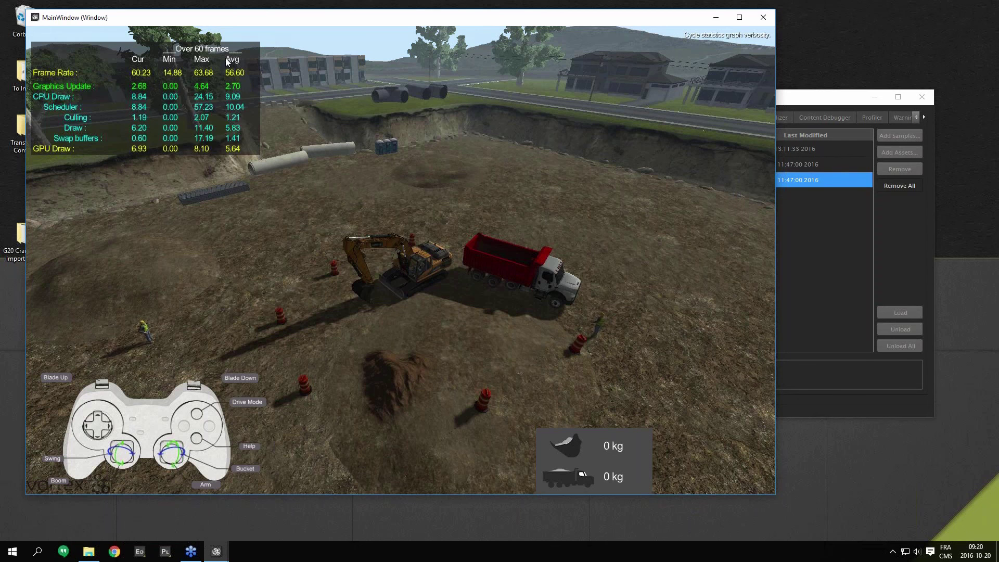
{"action": "key", "text": "s"}
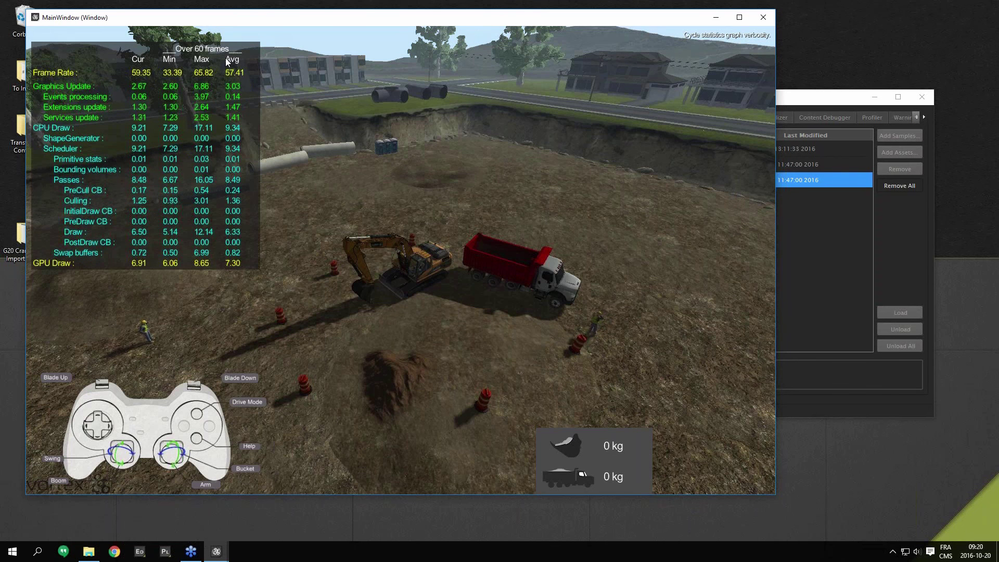
{"action": "key", "text": "s"}
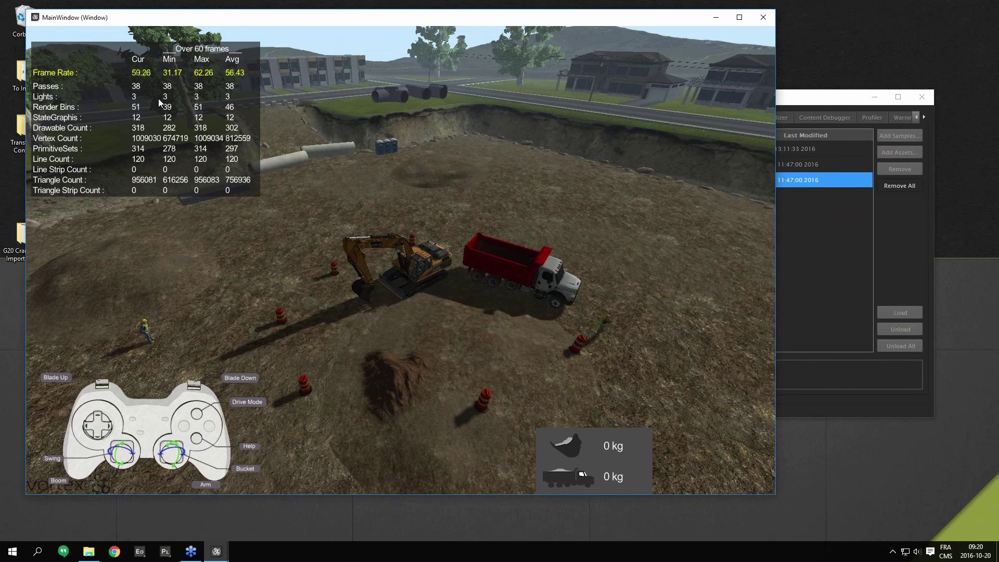
{"action": "key", "text": "s"}
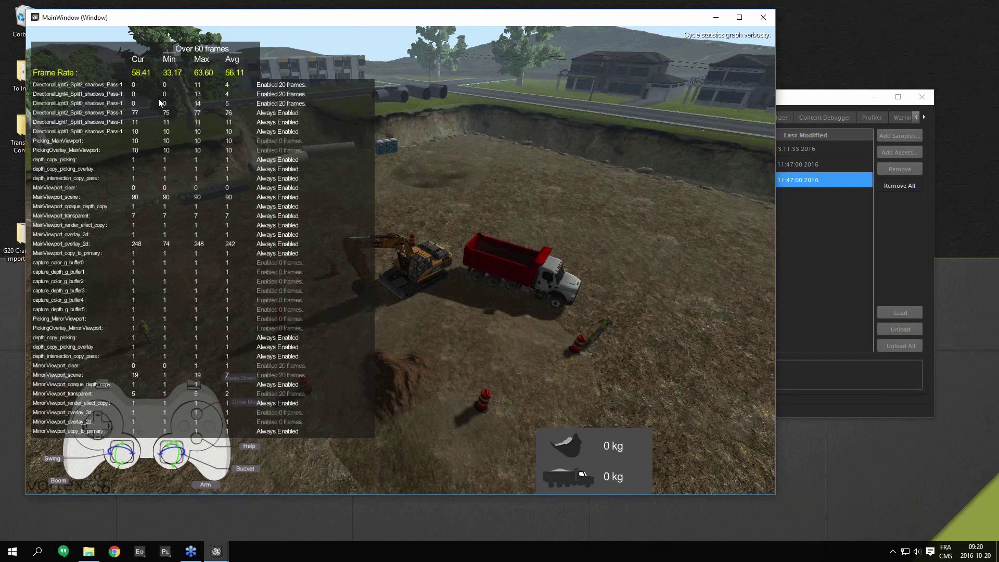
{"action": "key", "text": "s"}
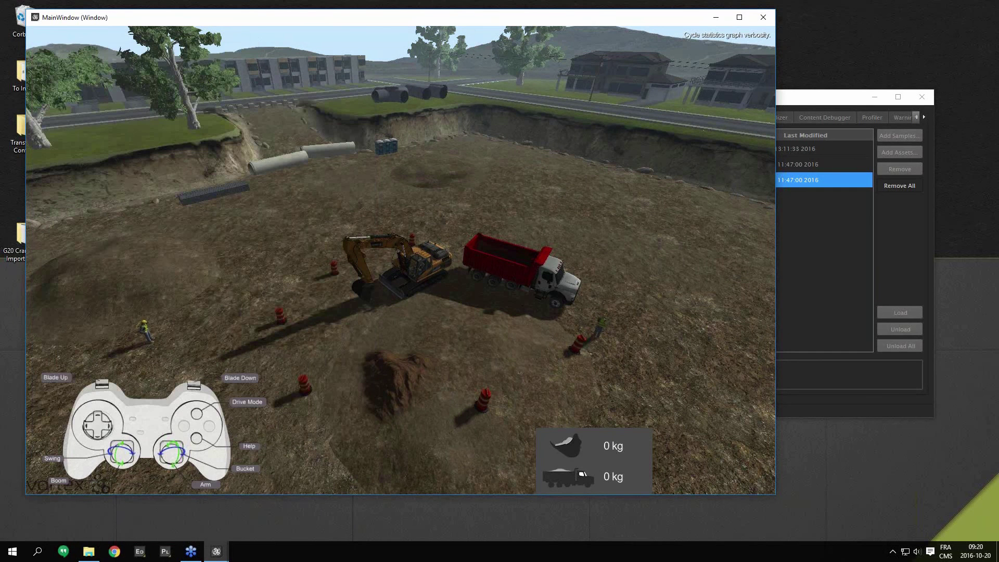
Enable the Profiler tree and expand its thread down to ApplicationUpdate to inspect the module timings, including HumanModule.
{"action": "left_click", "coordinate": [796, 99]}
{"action": "left_click_drag", "start_coordinate": [790, 101], "coordinate": [718, 79]}
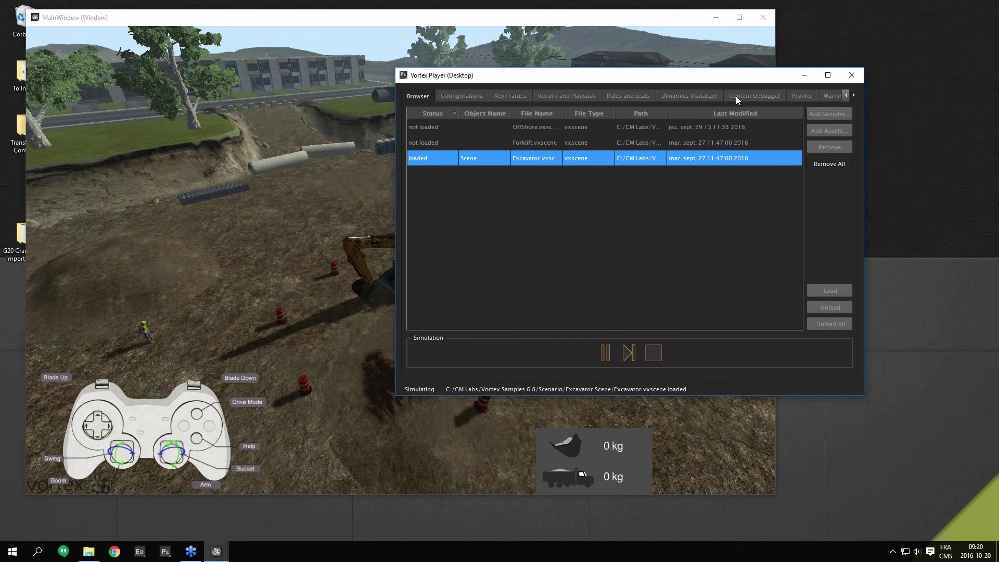
{"action": "left_click", "coordinate": [801, 96]}
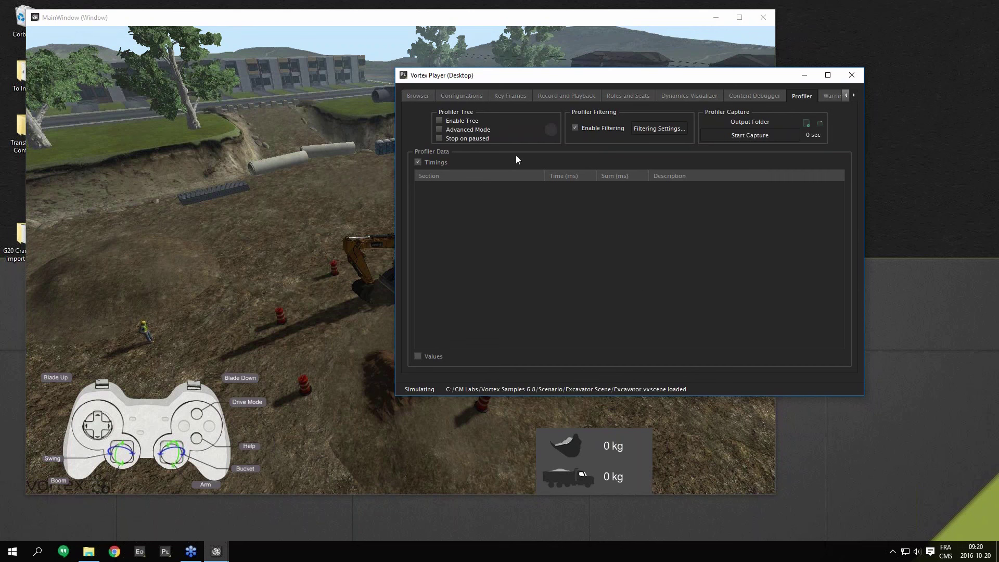
{"action": "left_click", "coordinate": [439, 122]}
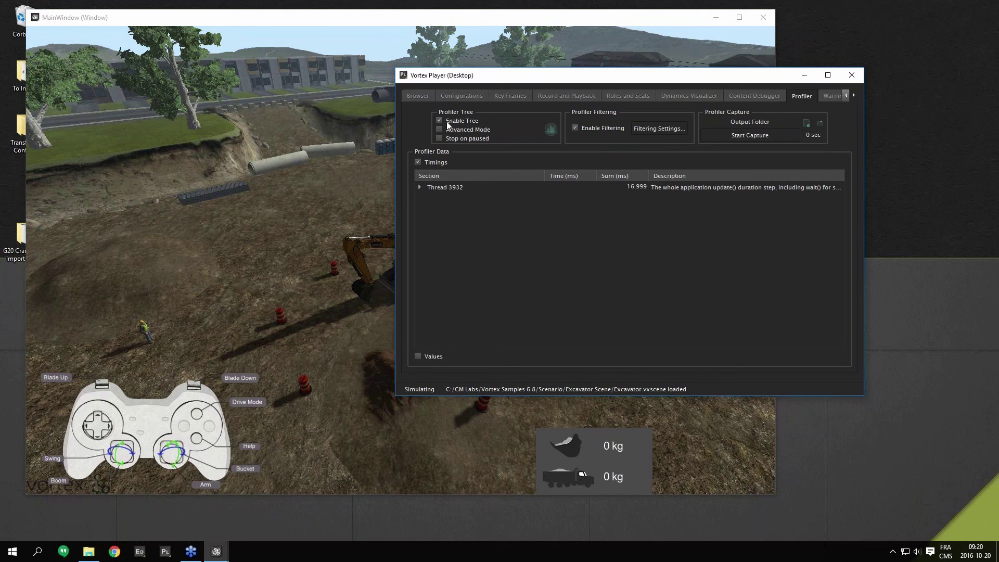
{"action": "left_click", "coordinate": [420, 188]}
{"action": "left_click", "coordinate": [430, 197]}
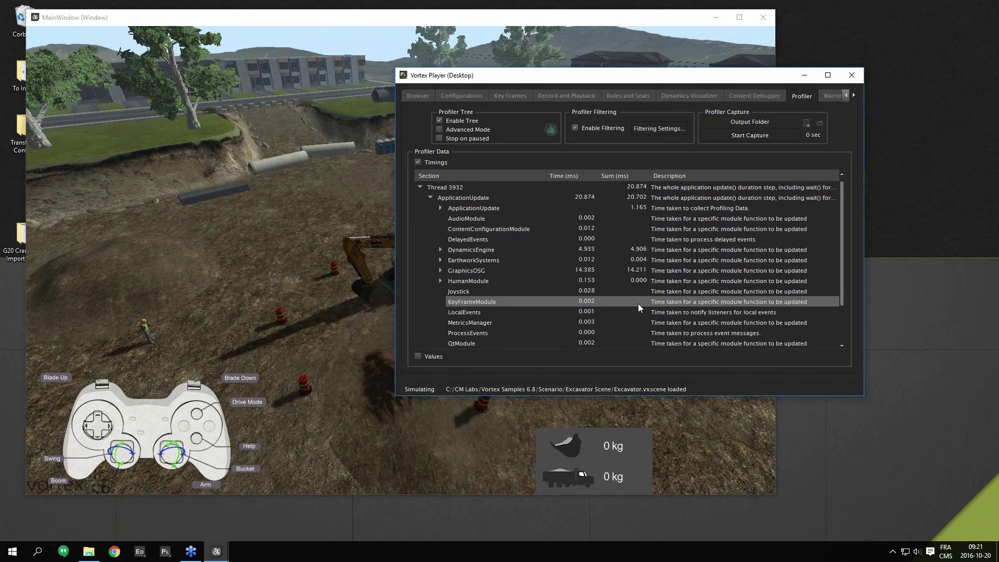
{"action": "left_click", "coordinate": [440, 281]}
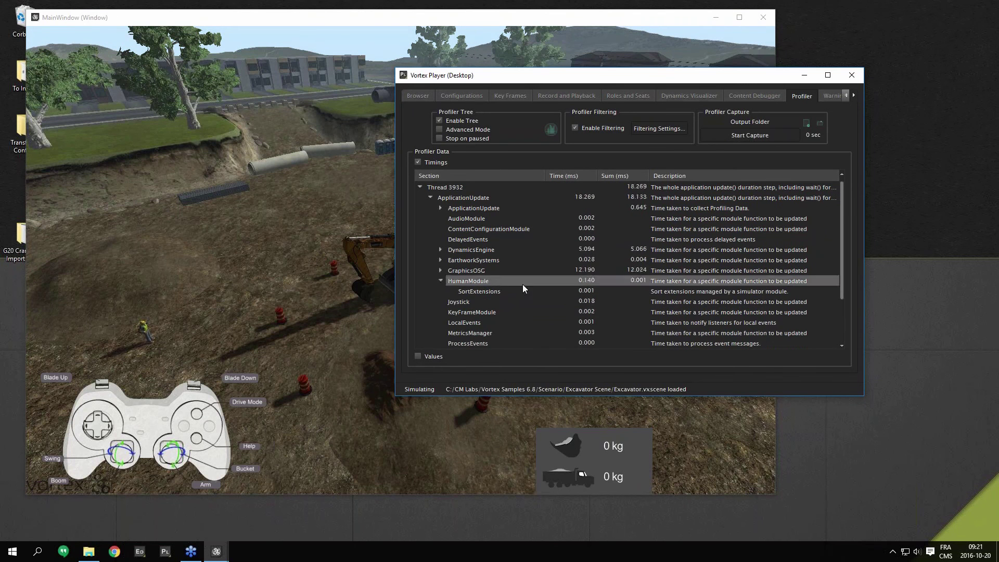
{"action": "left_click", "coordinate": [442, 281]}
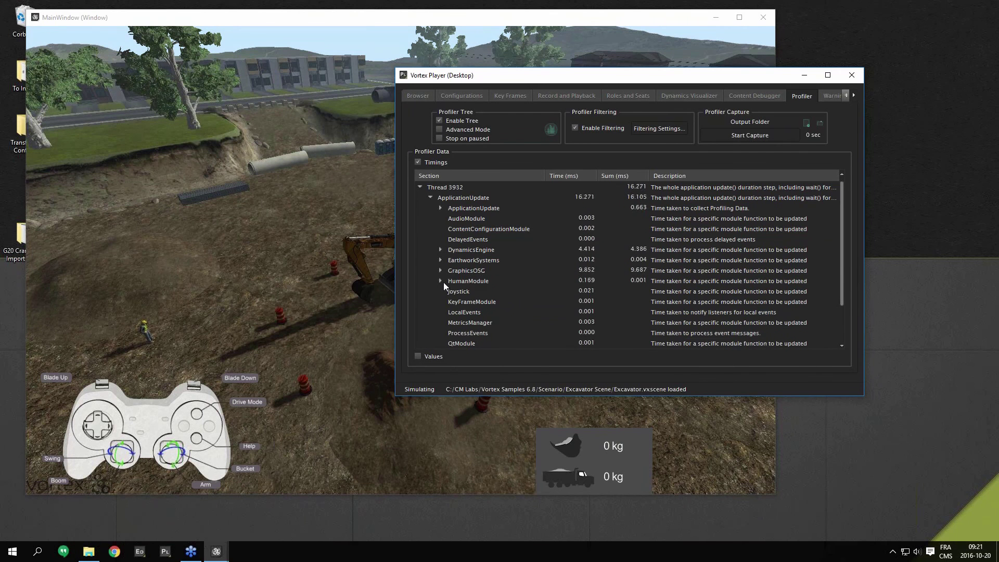
Show the Profiler's Values data, expand its thread and ApplicationUpdate to examine cycle time and memory, and hide Values again.
{"action": "left_click", "coordinate": [418, 163]}
{"action": "left_click", "coordinate": [419, 223]}
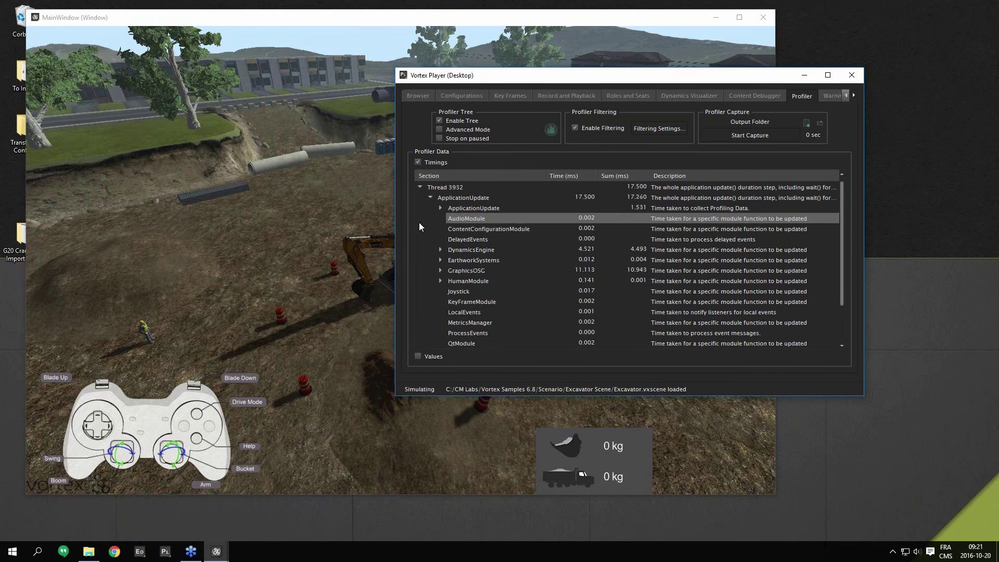
{"action": "left_click", "coordinate": [418, 357]}
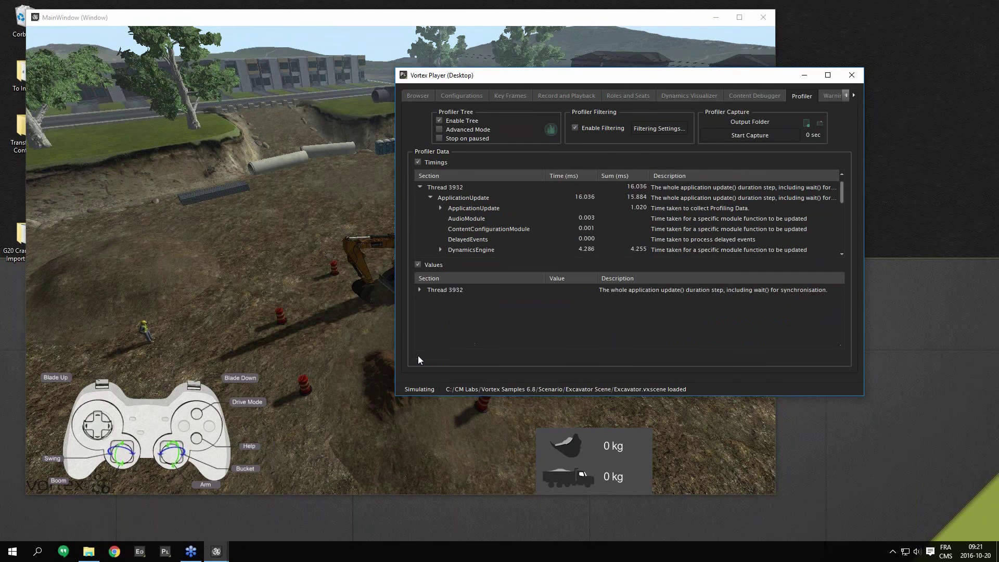
{"action": "left_click", "coordinate": [420, 290]}
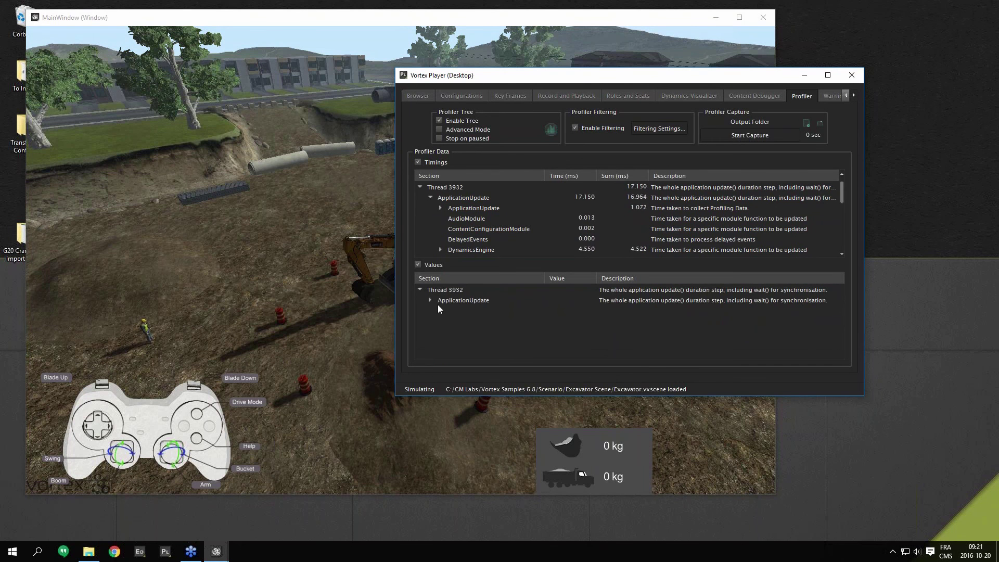
{"action": "left_click", "coordinate": [431, 301]}
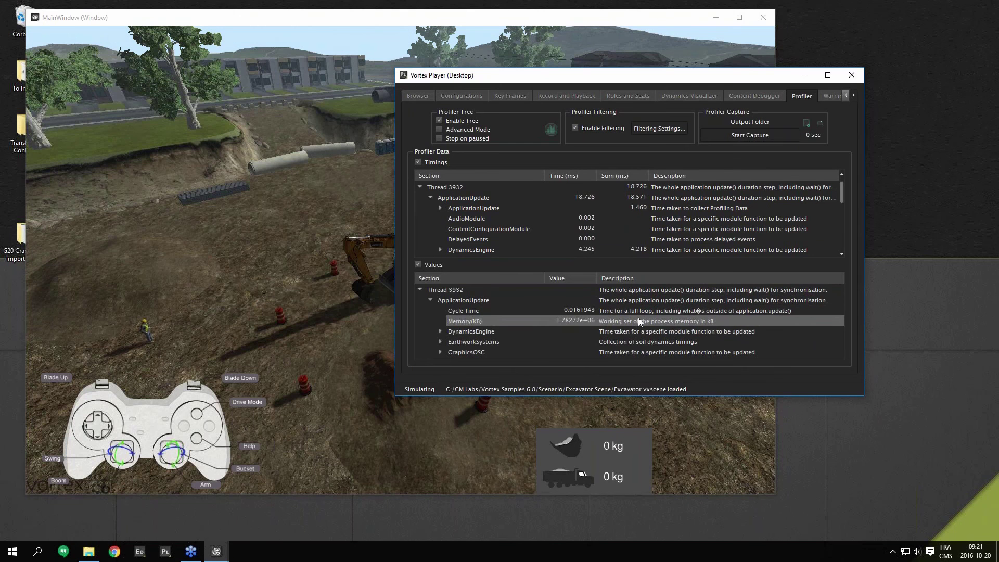
{"action": "left_click", "coordinate": [418, 263]}
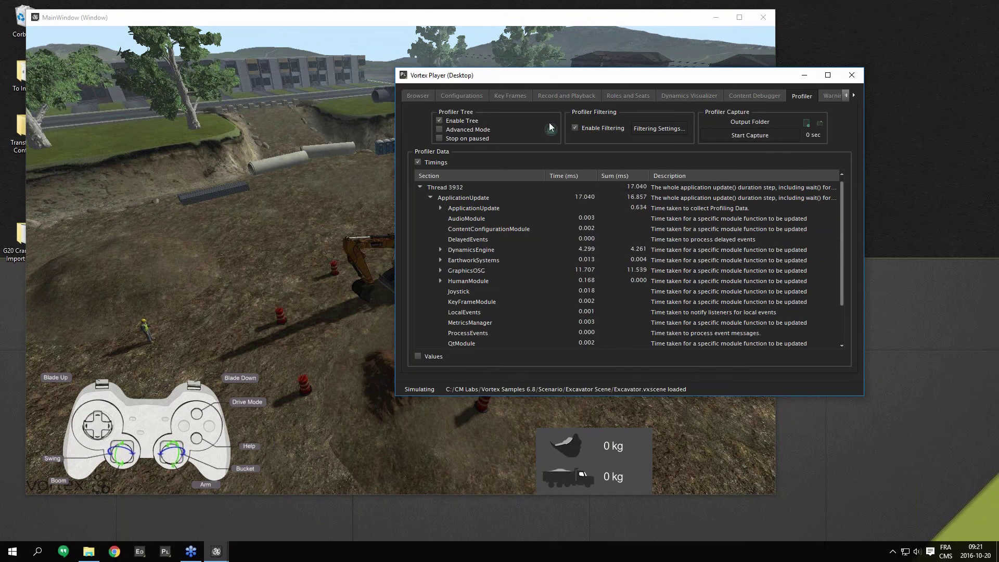
Open the Profiler Plotter and arrange it beside the Vortex Player window so the timings and graph are both visible.
{"action": "left_click_drag", "start_coordinate": [590, 80], "coordinate": [520, 74]}
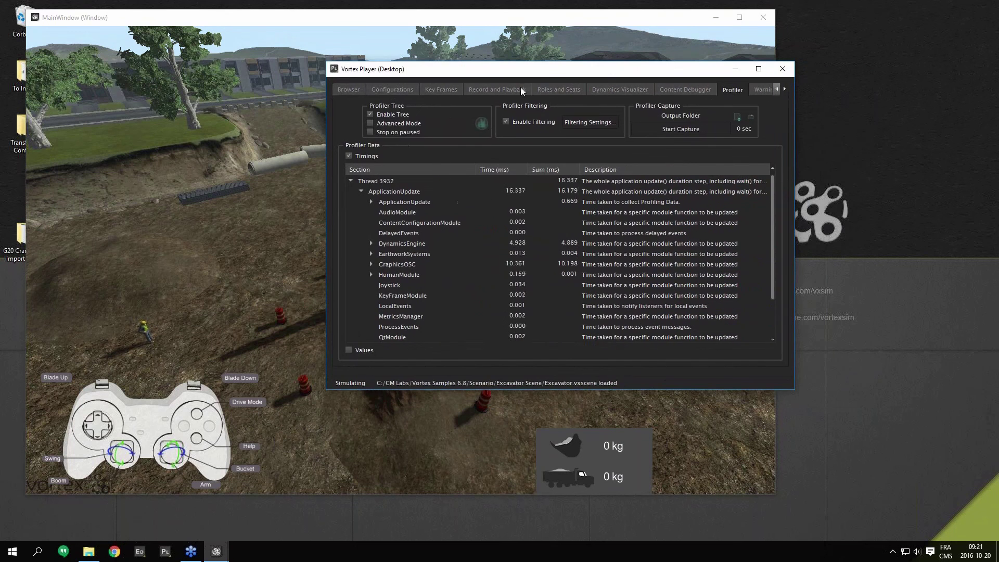
{"action": "left_click", "coordinate": [481, 123]}
{"action": "left_click_drag", "start_coordinate": [894, 75], "coordinate": [620, 160]}
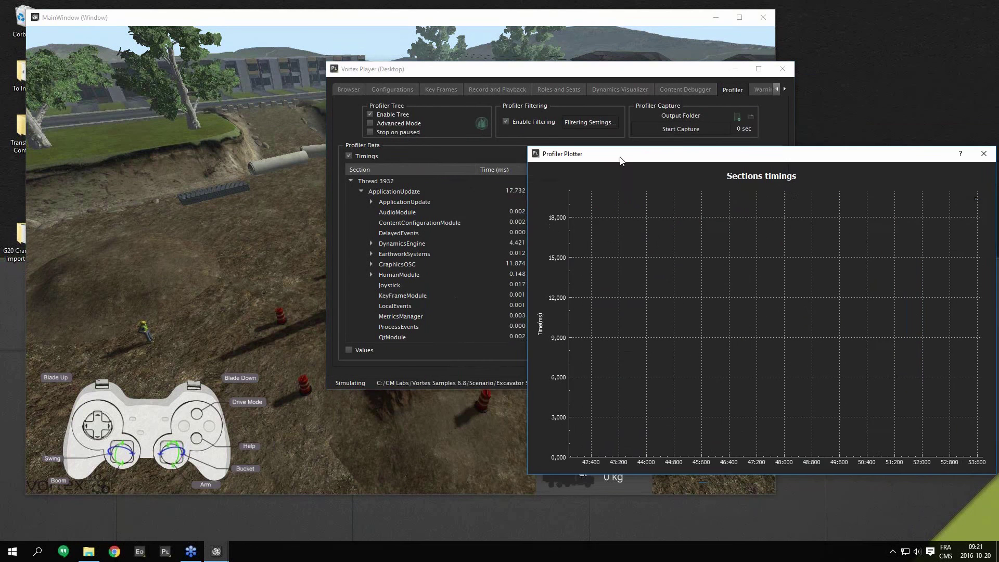
{"action": "left_click", "coordinate": [417, 209]}
{"action": "left_click", "coordinate": [416, 232]}
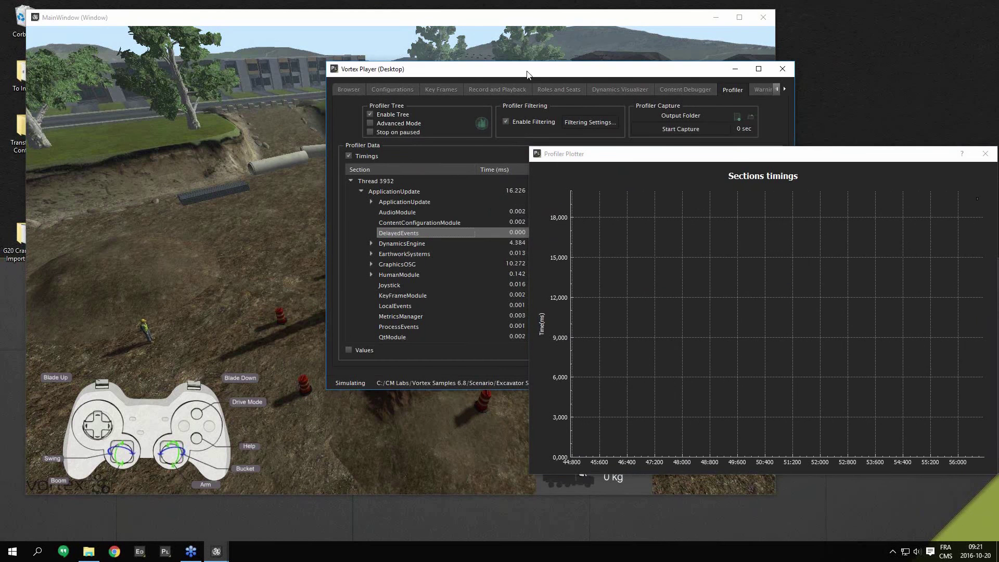
{"action": "left_click_drag", "start_coordinate": [523, 72], "coordinate": [231, 35]}
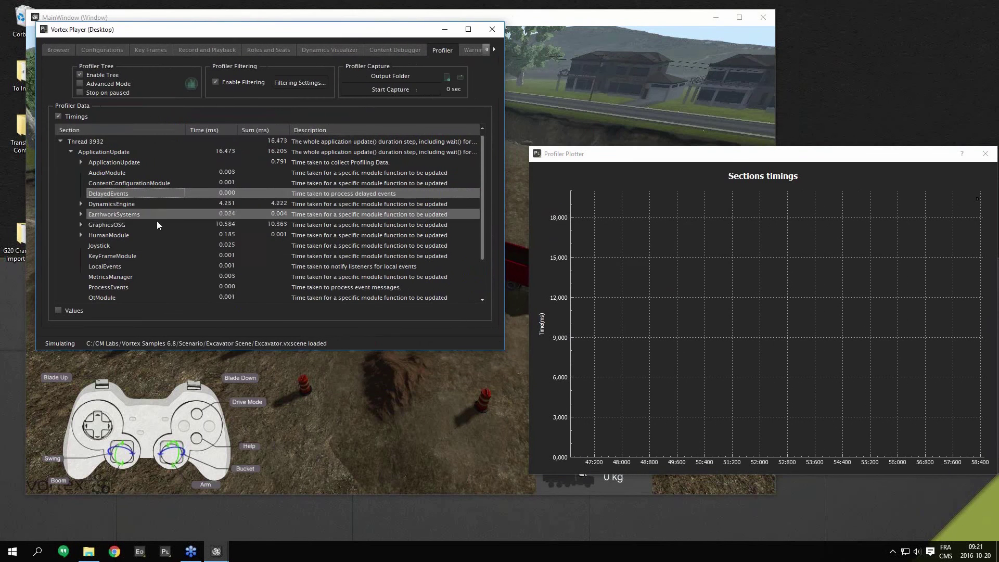
Plot the DynamicsEngine time in the Profiler Plotter and move the plotter clear for viewing its graph.
{"action": "right_click", "coordinate": [227, 204]}
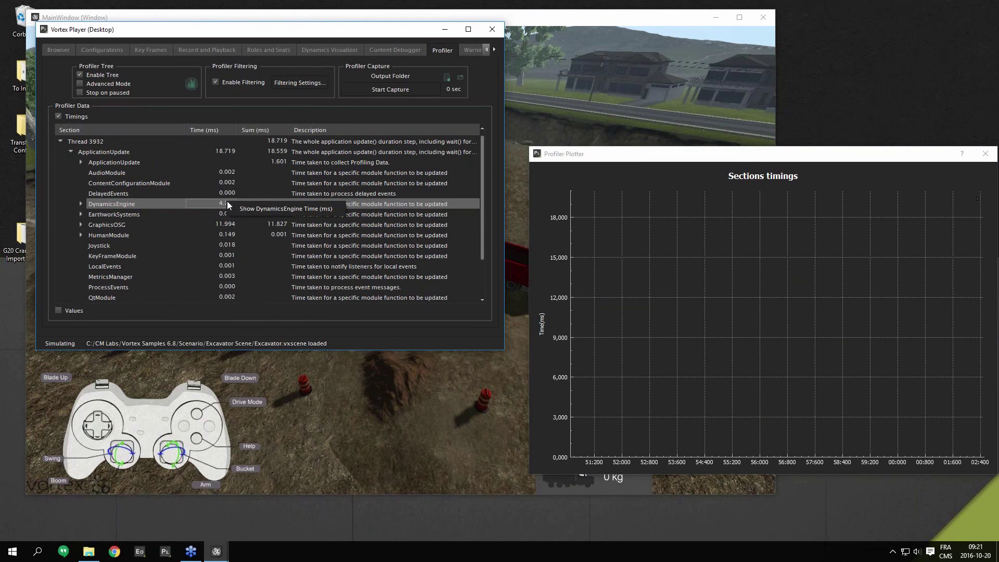
{"action": "left_click", "coordinate": [247, 209]}
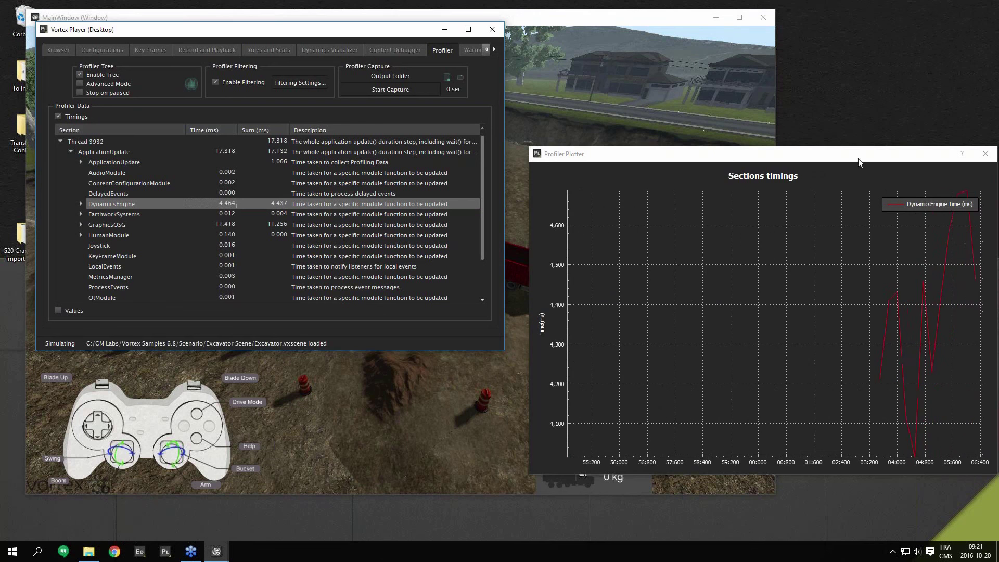
{"action": "left_click_drag", "start_coordinate": [857, 156], "coordinate": [839, 141]}
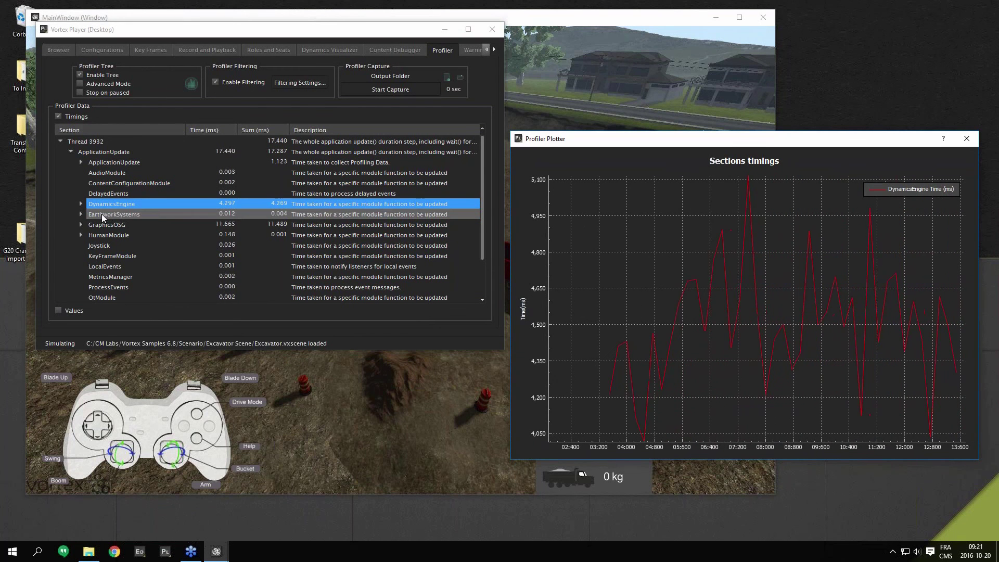
Add the EarthworkSystems time to the Profiler Plotter alongside the DynamicsEngine curve.
{"action": "left_click", "coordinate": [224, 215]}
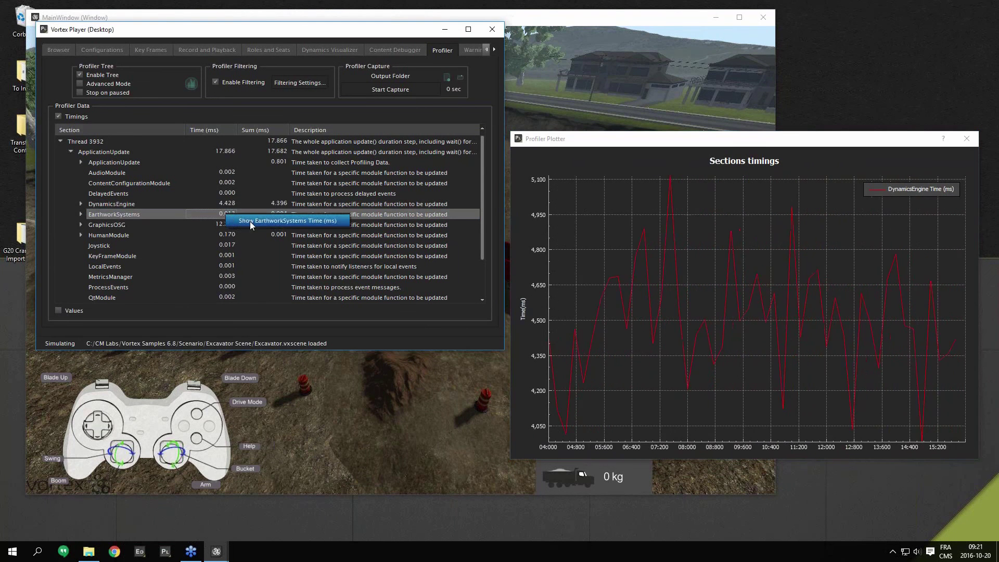
{"action": "left_click", "coordinate": [250, 220]}
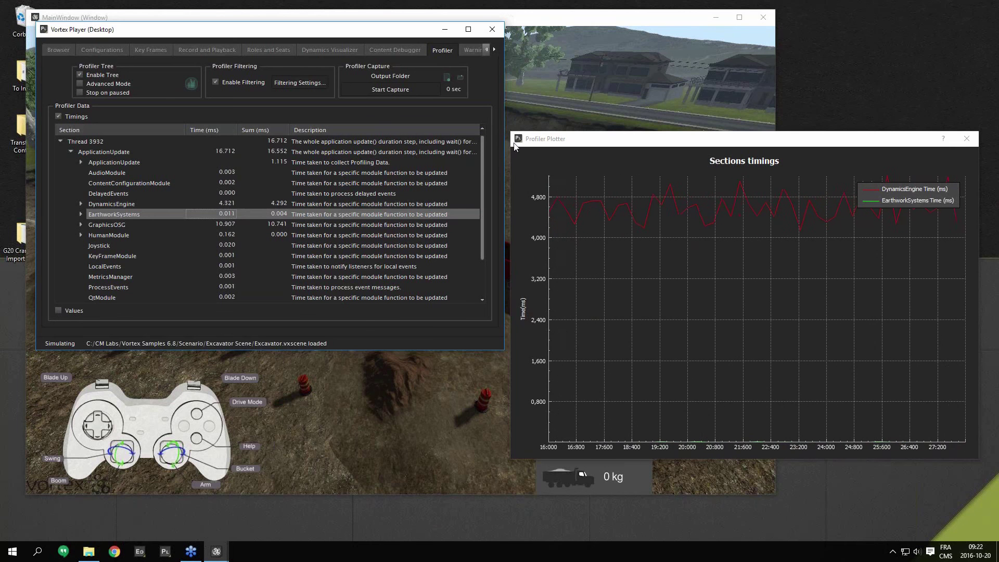
Record a profiler capture of about 6 seconds, and view the output folder selection without choosing a folder.
{"action": "left_click", "coordinate": [395, 89]}
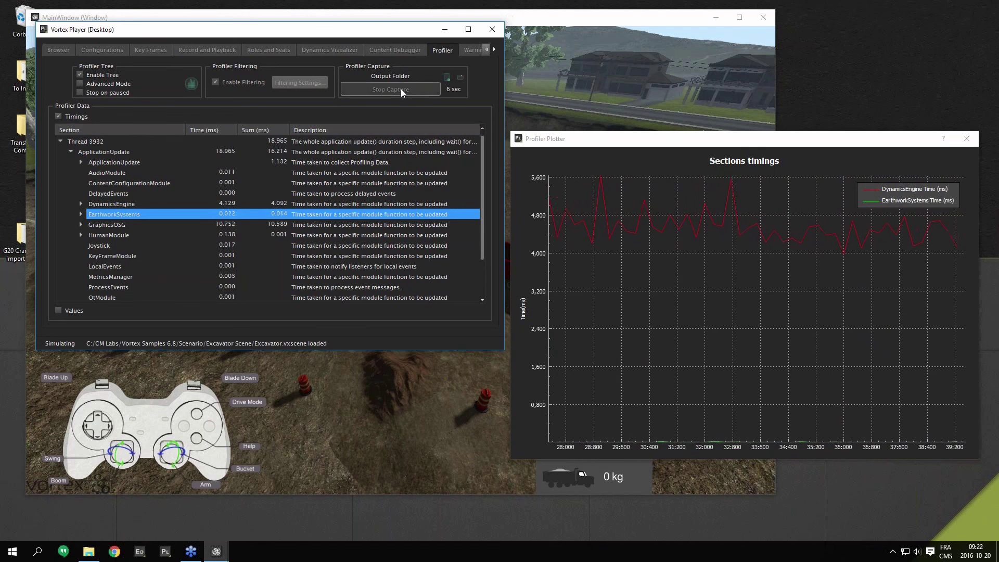
{"action": "left_click", "coordinate": [400, 89]}
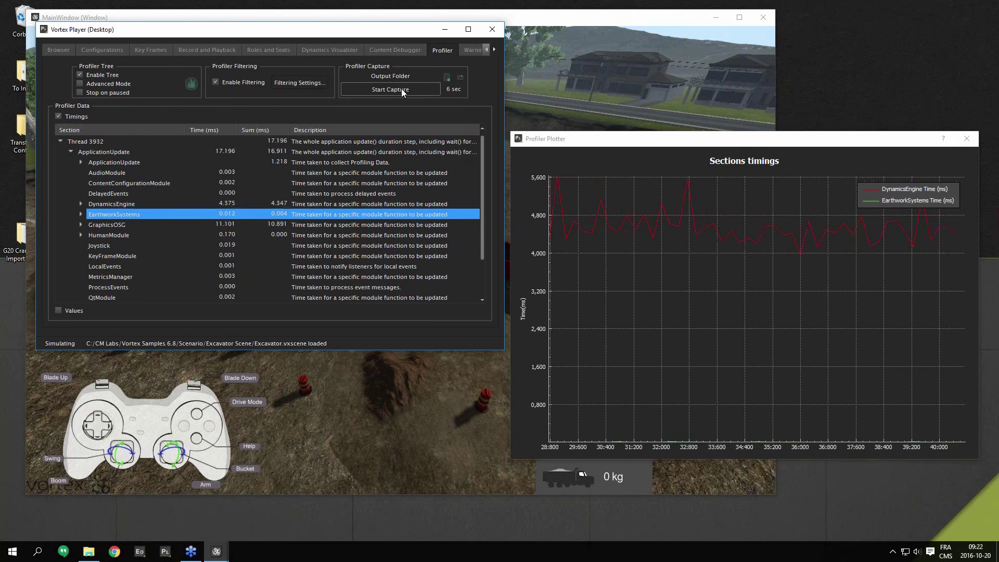
{"action": "left_click", "coordinate": [448, 77]}
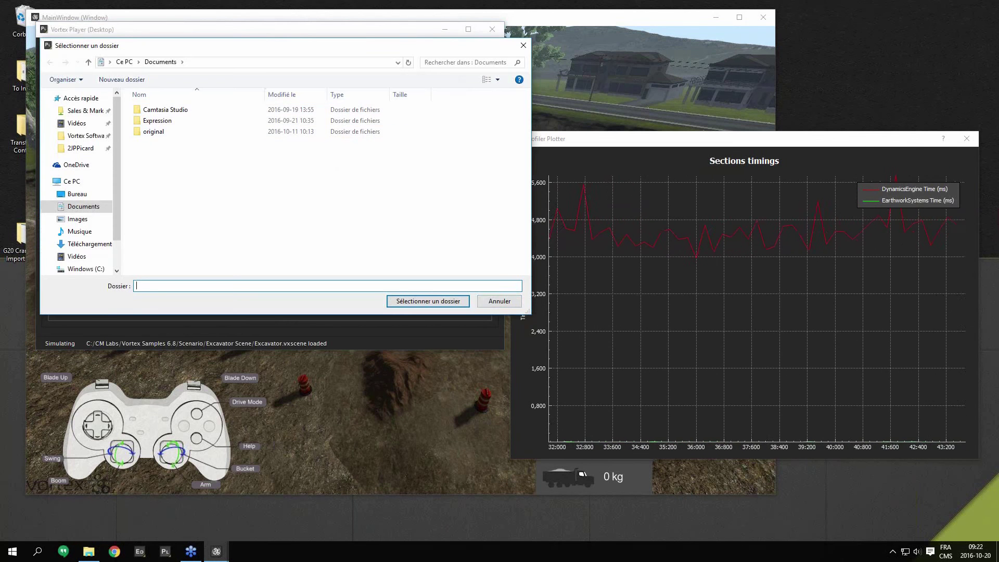
{"action": "left_click", "coordinate": [524, 46]}
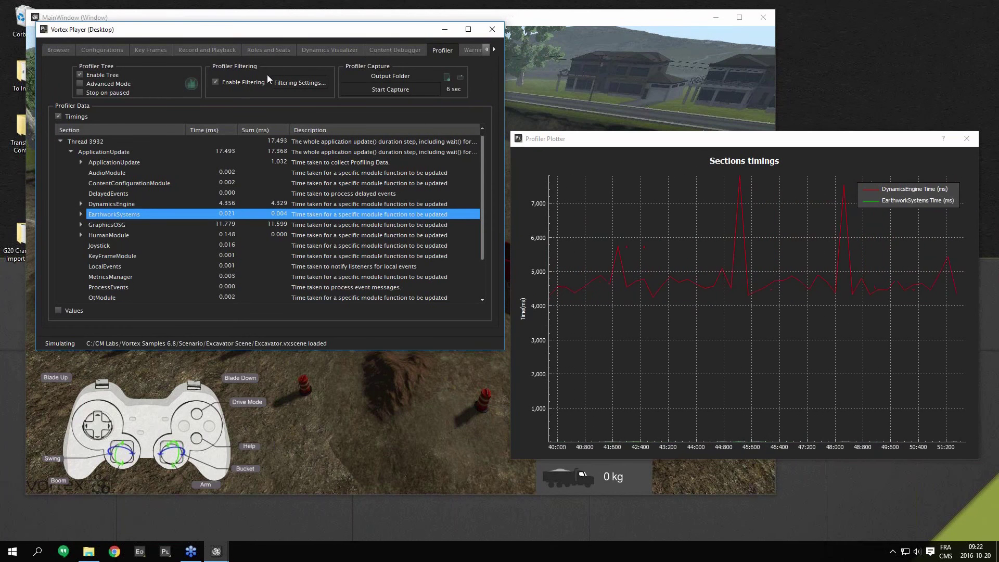
Disable the Marine and Audio categories in the Profiler filtering settings and accept the changes.
{"action": "left_click", "coordinate": [289, 83]}
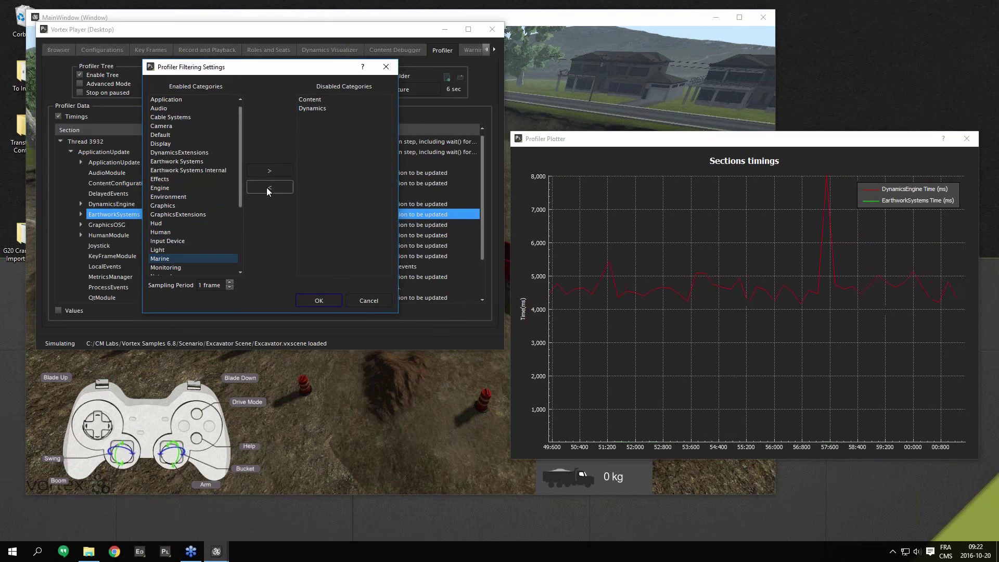
{"action": "left_click", "coordinate": [270, 169]}
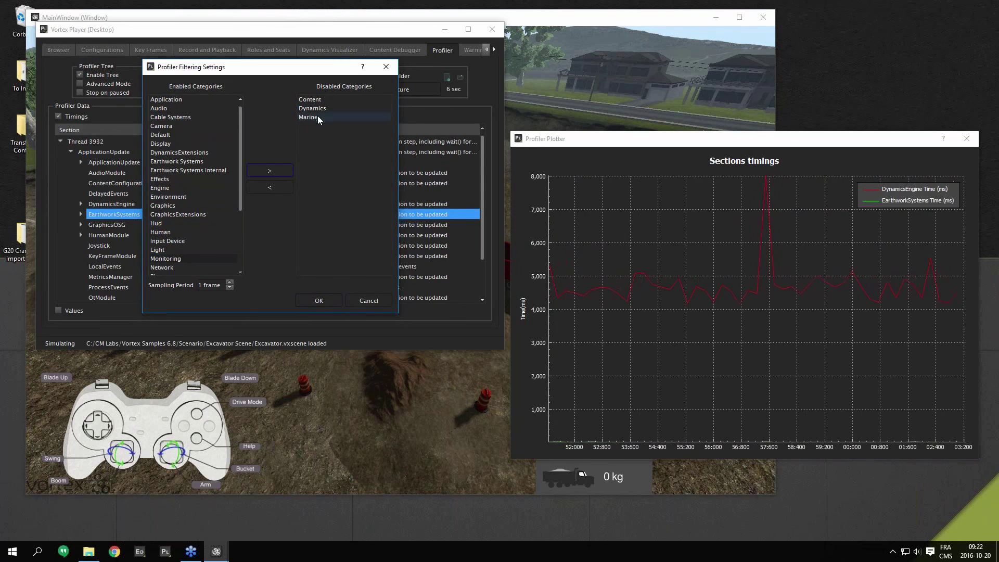
{"action": "left_click", "coordinate": [270, 169]}
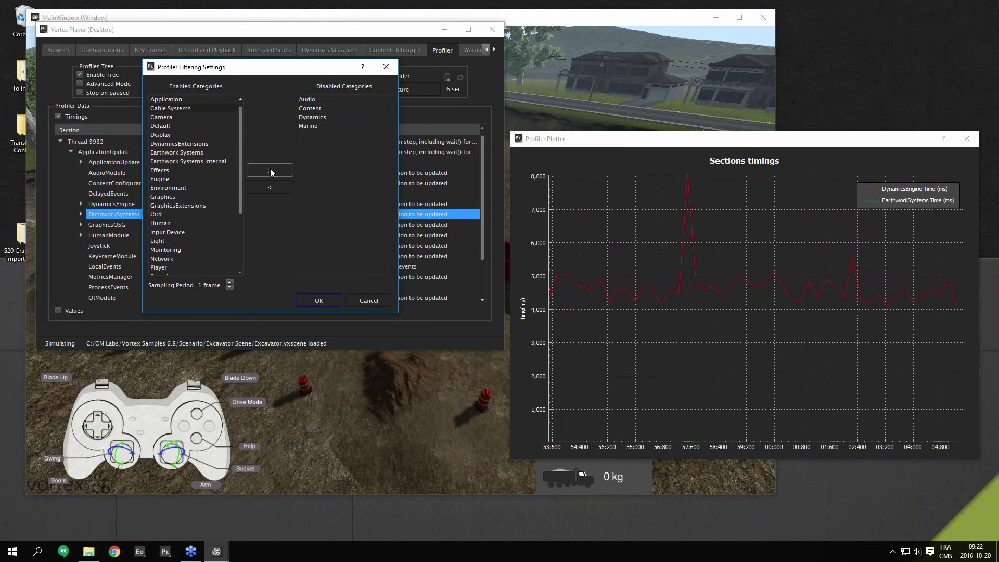
{"action": "left_click", "coordinate": [317, 302]}
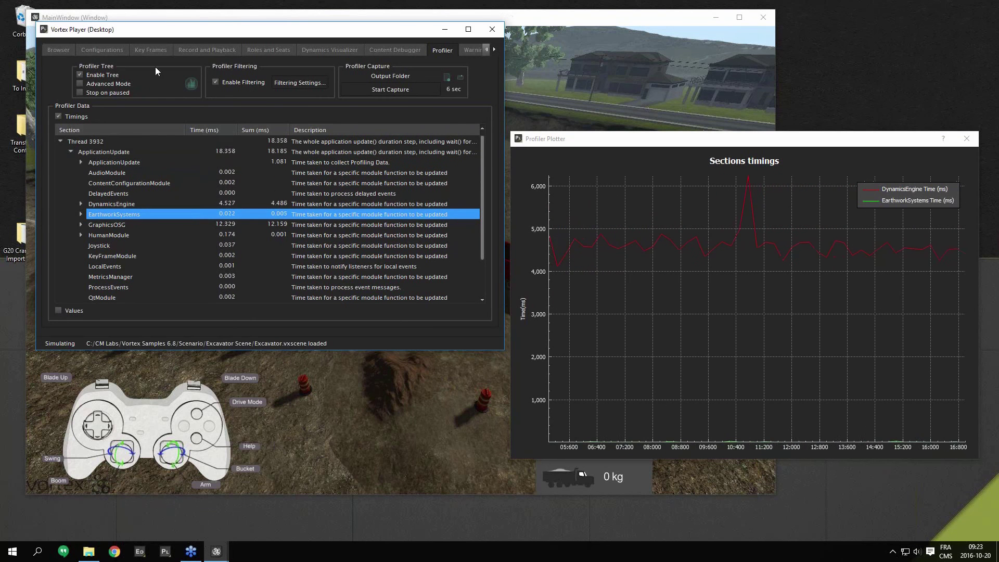
Turn on Advanced Mode for the Profiler tree and expand its thread down through the nested ApplicationUpdate section.
{"action": "left_click", "coordinate": [80, 83]}
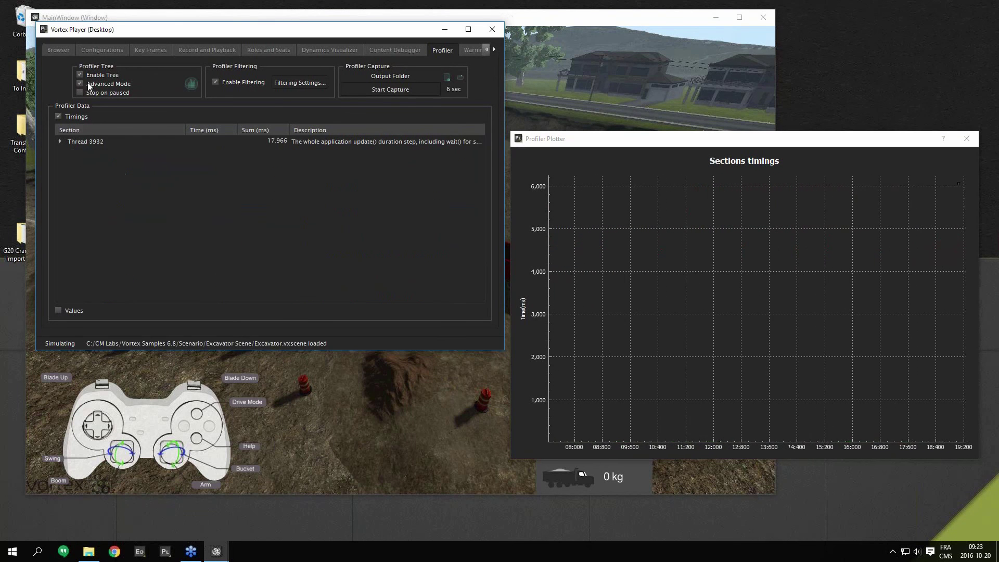
{"action": "left_click", "coordinate": [60, 141]}
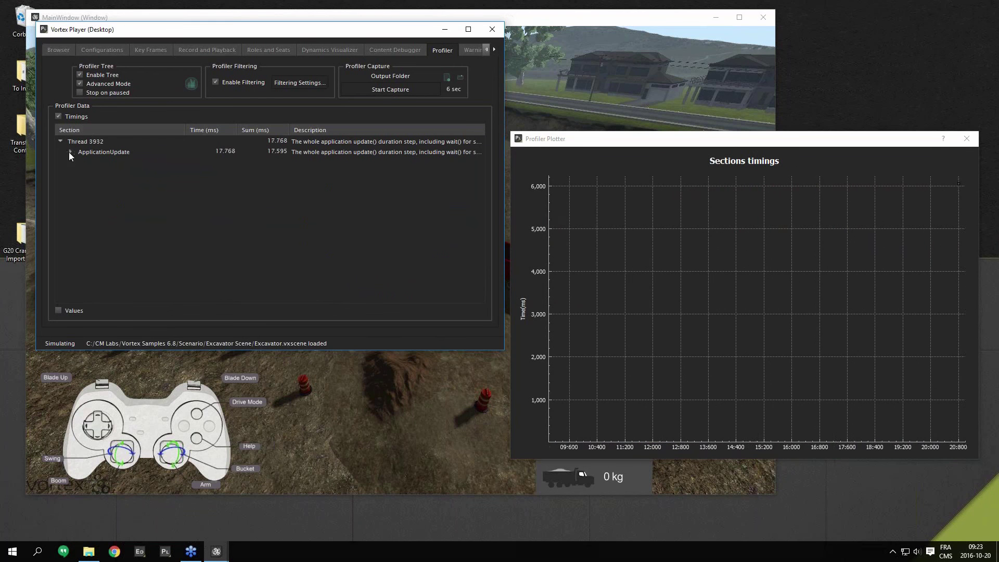
{"action": "left_click", "coordinate": [70, 151]}
{"action": "left_click", "coordinate": [81, 162]}
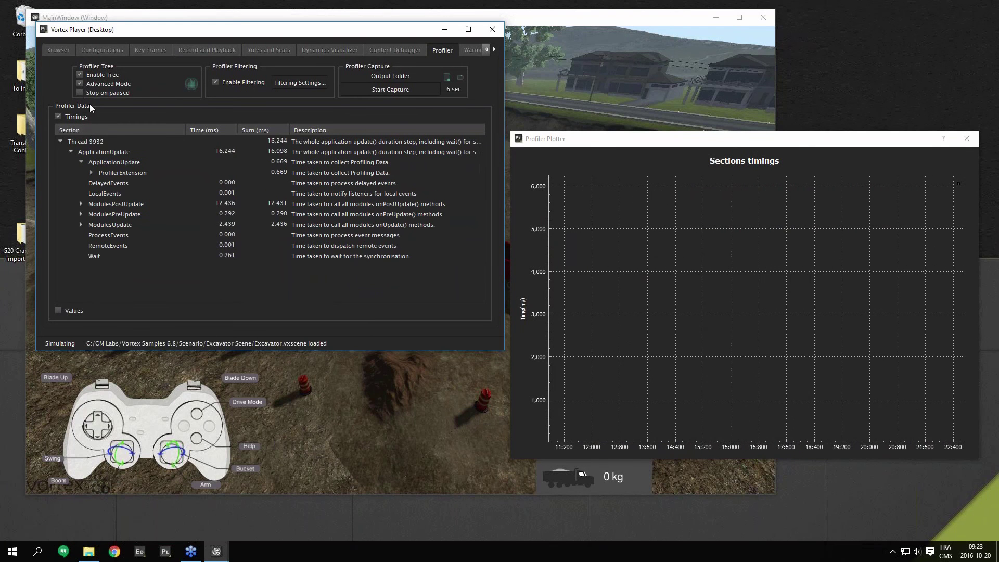
Enable Stop on paused for the Profiler tree and check where the simulation's pause control is before returning to the Profiler.
{"action": "left_click", "coordinate": [80, 92]}
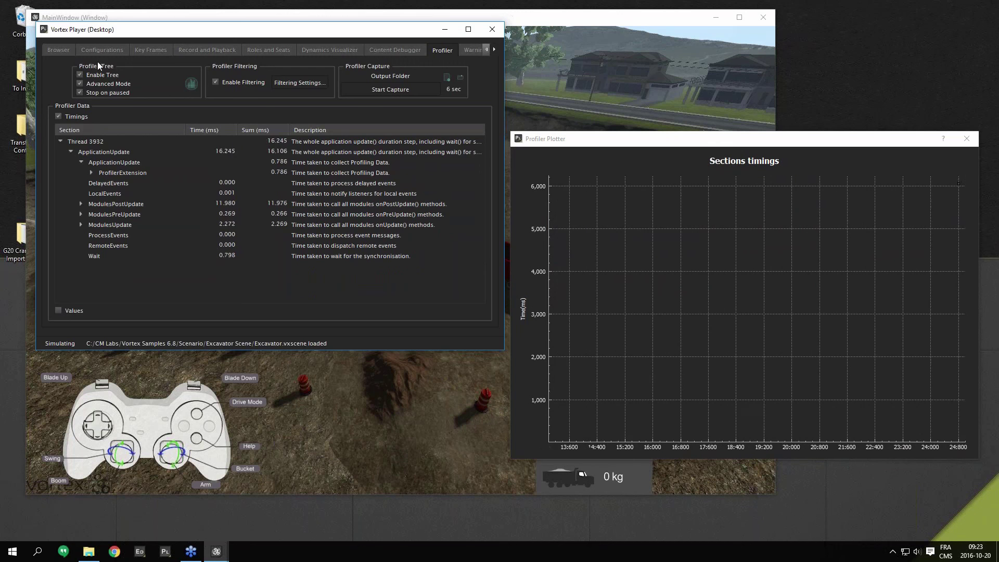
{"action": "left_click", "coordinate": [58, 50]}
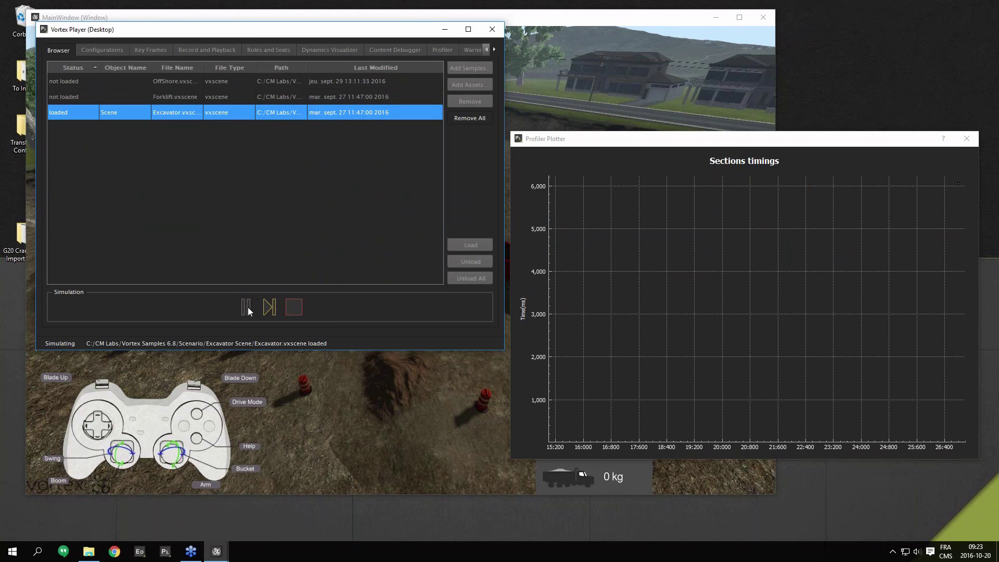
{"action": "left_click", "coordinate": [442, 50]}
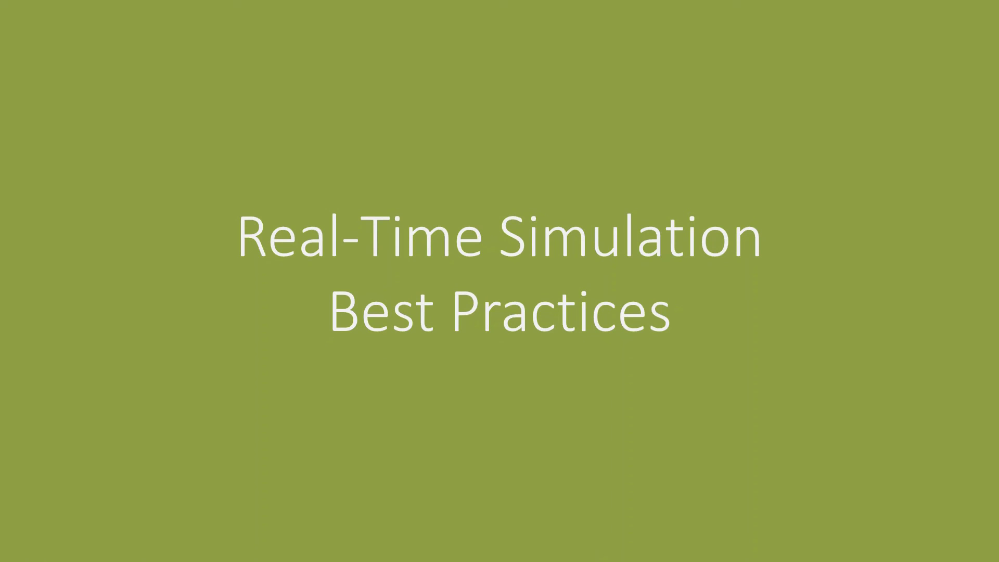
{"action": "key", "text": "Right"}
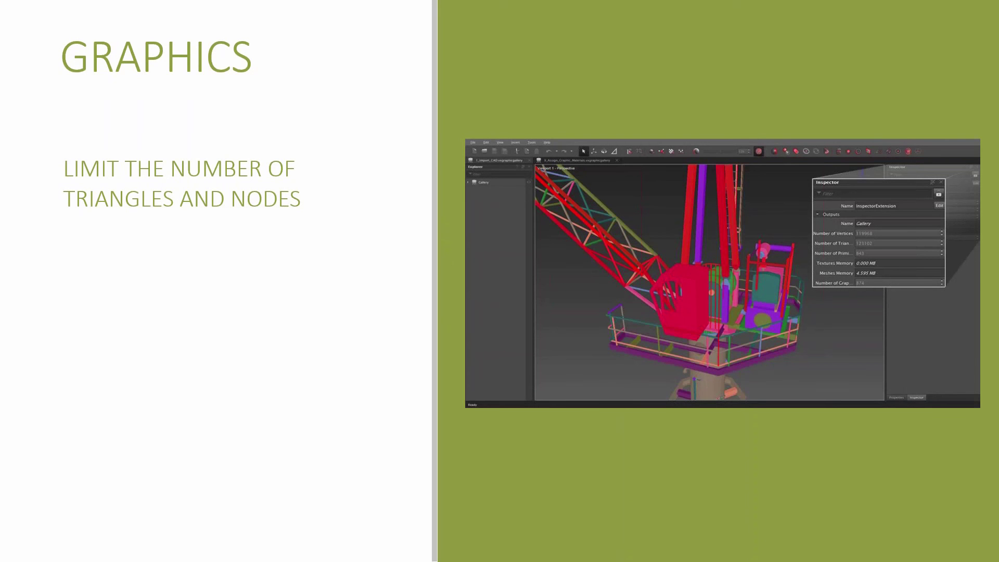
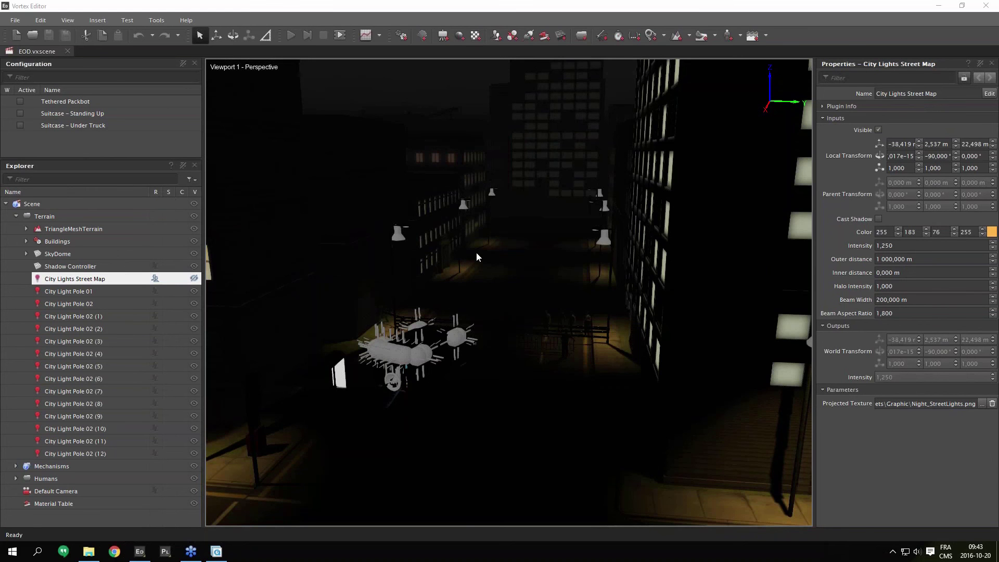
Switch to Vortex Editor, run the EOD.vxscene simulation with the frame rate statistics displayed, and stop the simulation.
{"action": "left_click", "coordinate": [293, 35]}
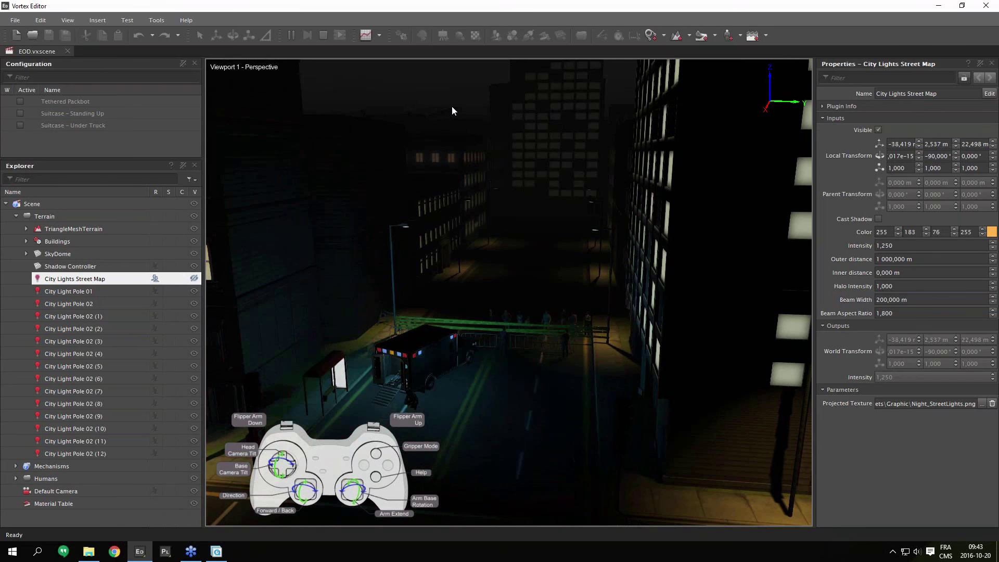
{"action": "left_click", "coordinate": [405, 153]}
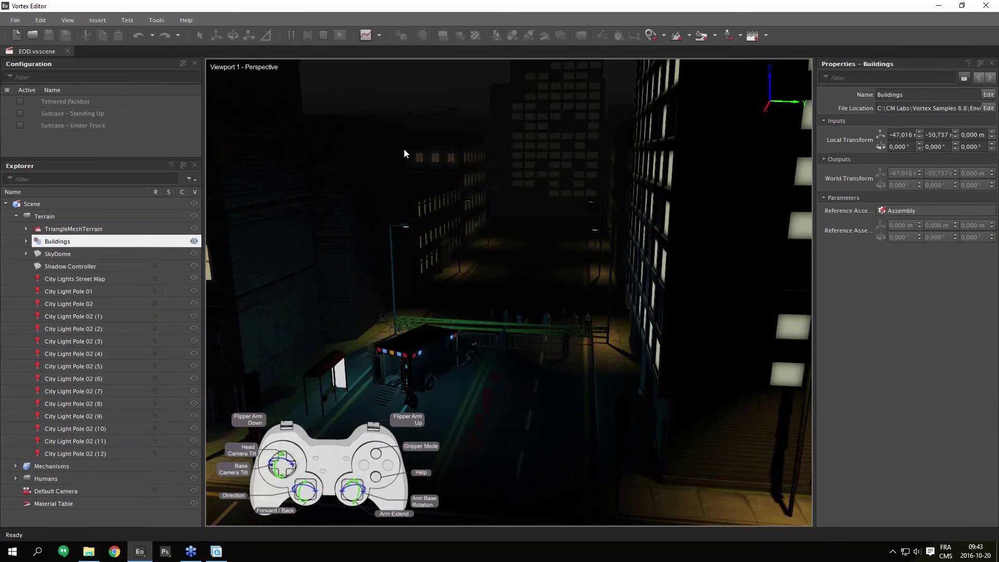
{"action": "key", "text": "s"}
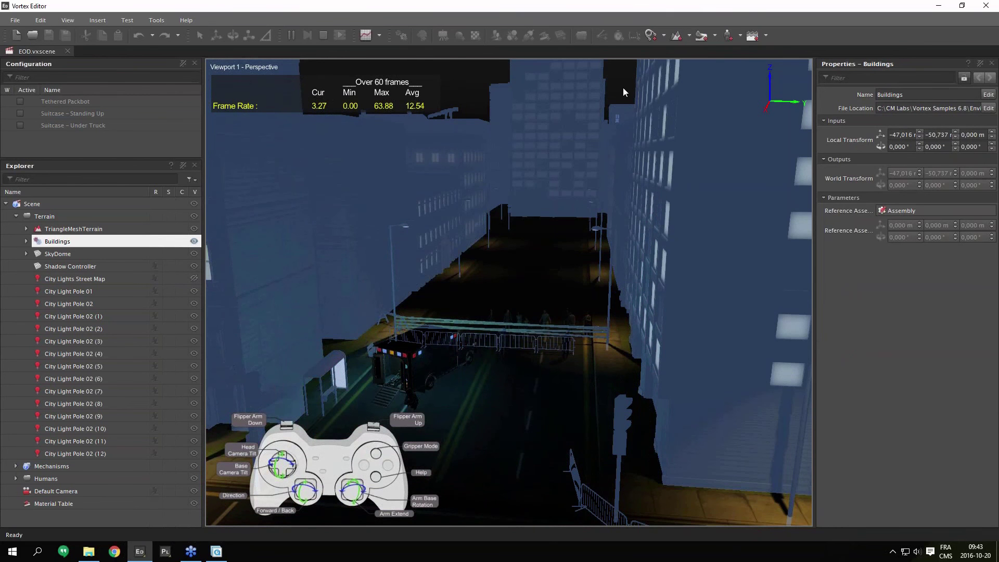
{"action": "left_click", "coordinate": [623, 88]}
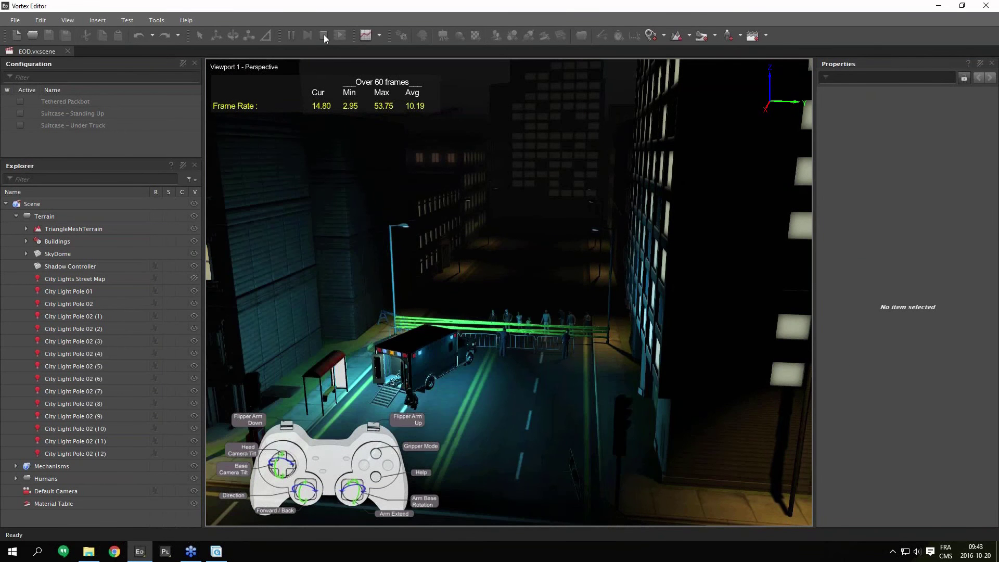
{"action": "left_click", "coordinate": [324, 35]}
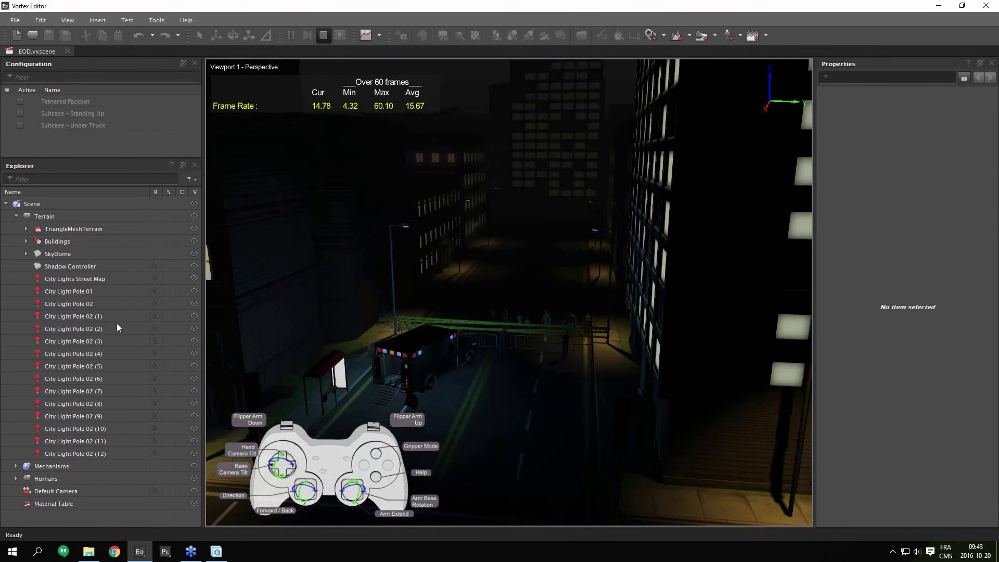
Delete the lights City Light Pole 02 (1) through City Light Pole 02 (12) from the Terrain group.
{"action": "left_click", "coordinate": [73, 315]}
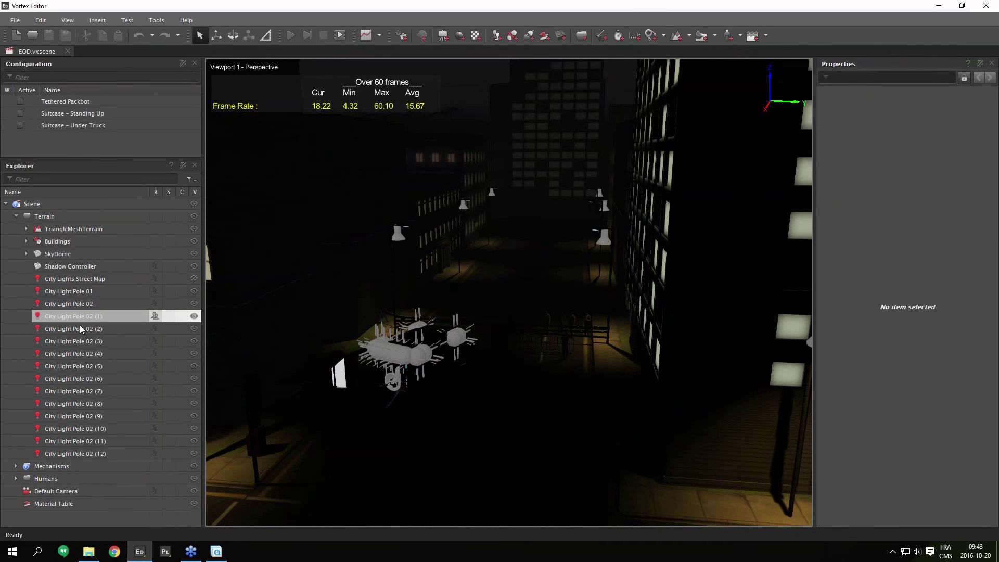
{"action": "left_click", "coordinate": [81, 454], "text": "shift"}
{"action": "key", "text": "Delete"}
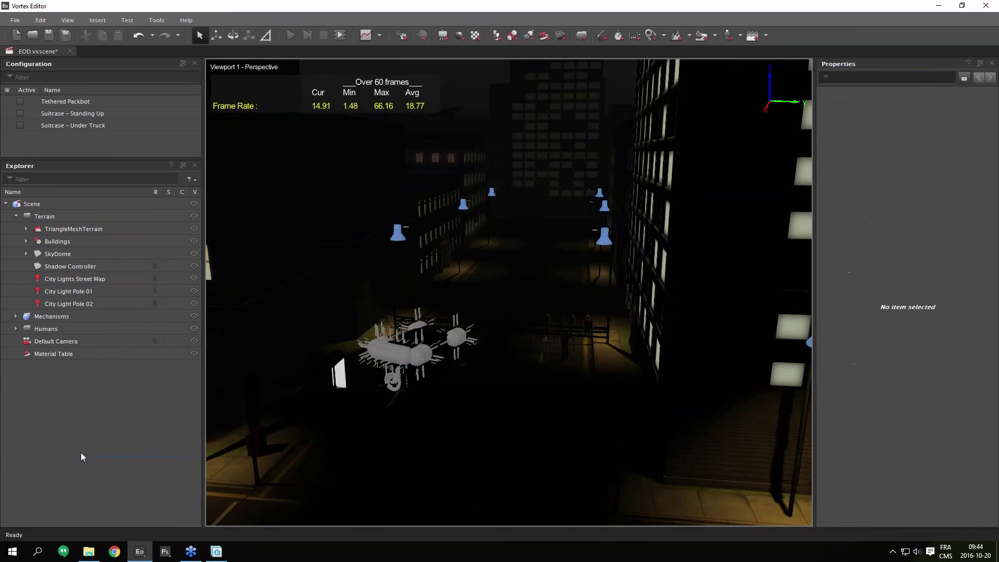
Examine the night street from other viewpoints with only City Light Pole 01 and City Light Pole 02 remaining.
{"action": "left_click", "coordinate": [106, 338]}
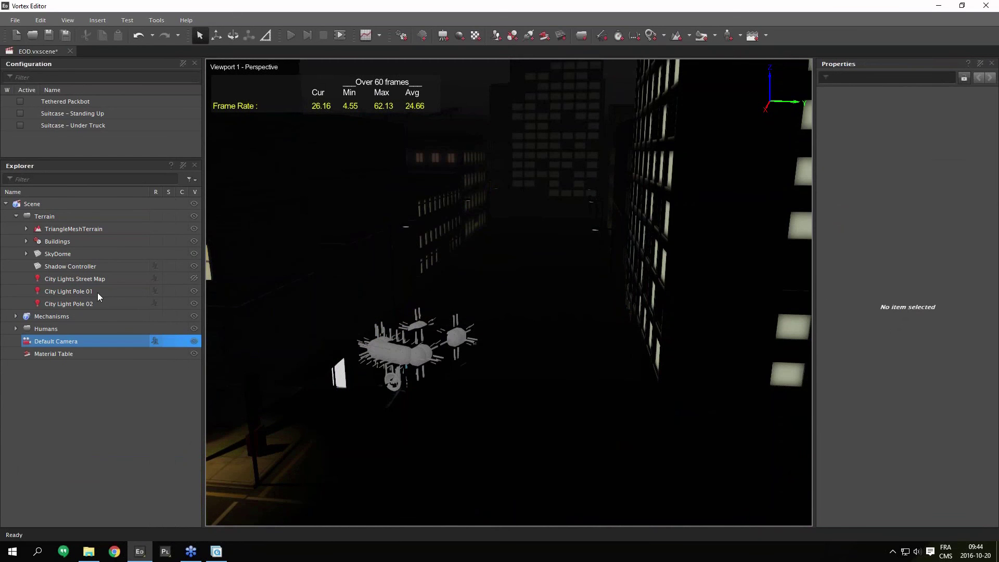
{"action": "left_click", "coordinate": [98, 292]}
{"action": "left_click", "coordinate": [98, 305]}
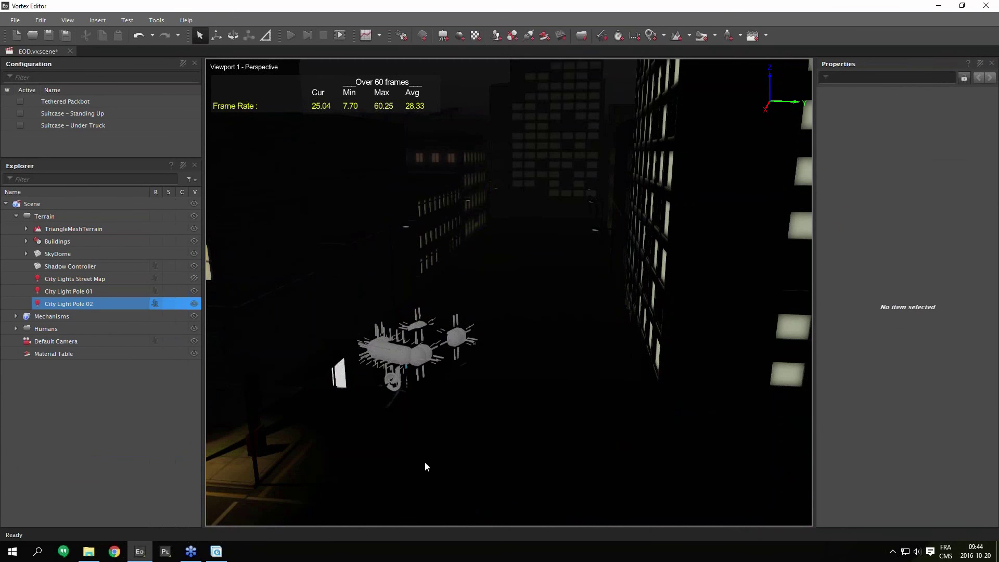
{"action": "left_click", "coordinate": [492, 467]}
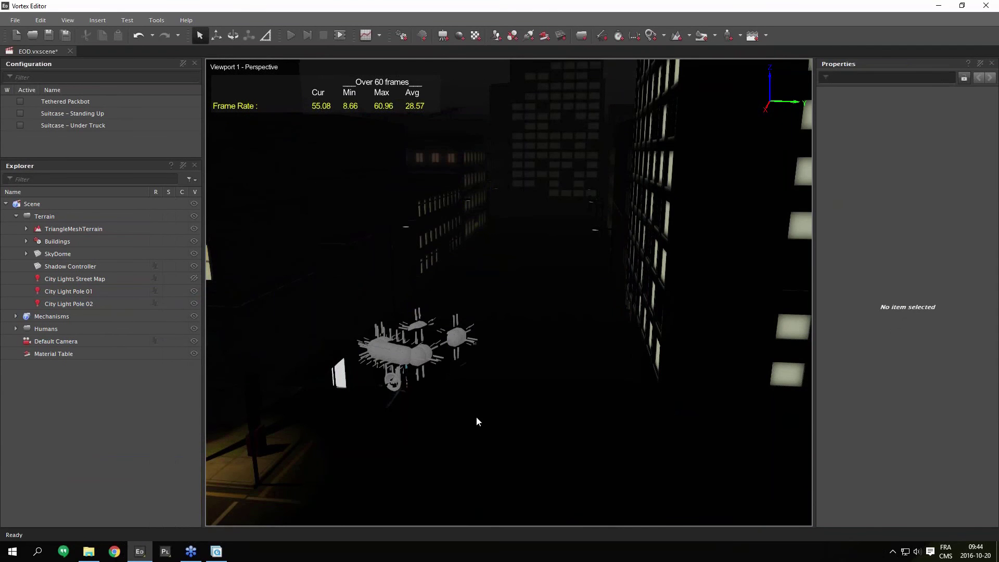
{"action": "scroll", "coordinate": [476, 417], "scroll_direction": "down", "scroll_amount": 3}
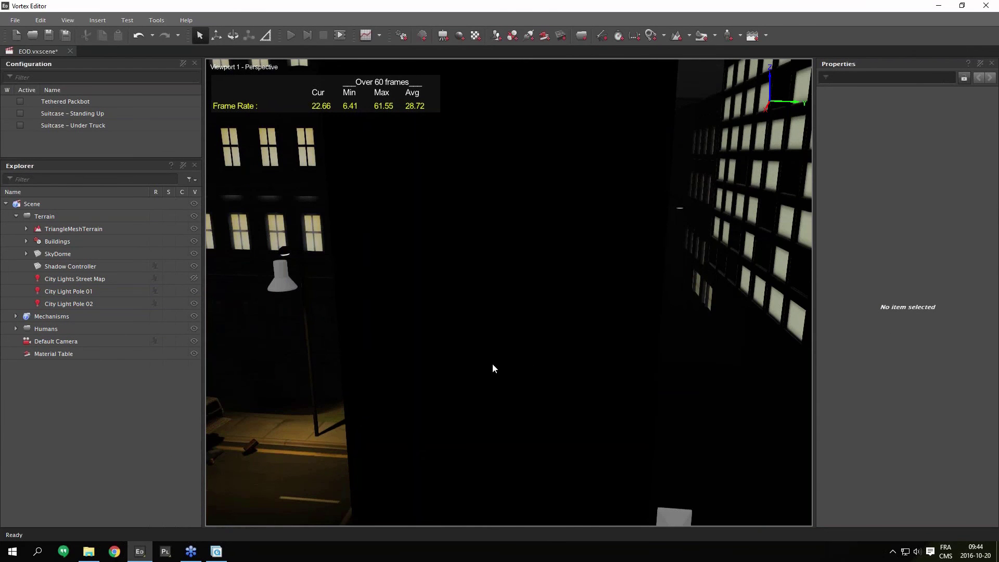
{"action": "scroll", "coordinate": [494, 369], "scroll_direction": "down", "scroll_amount": 3}
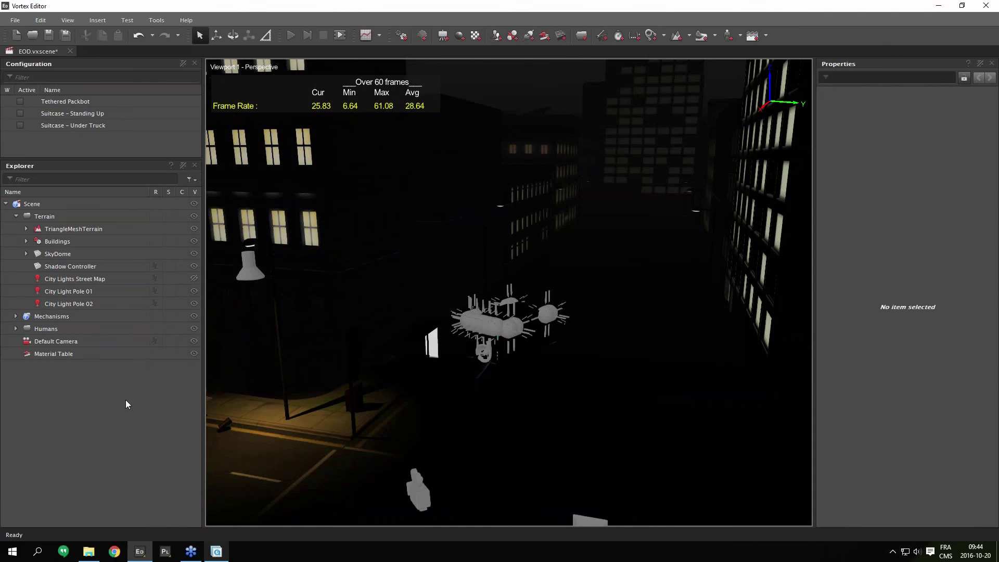
View the street lights texture image, and inspect the properties of City Lights Street Map with its Projected Texture.
{"action": "left_click", "coordinate": [217, 558]}
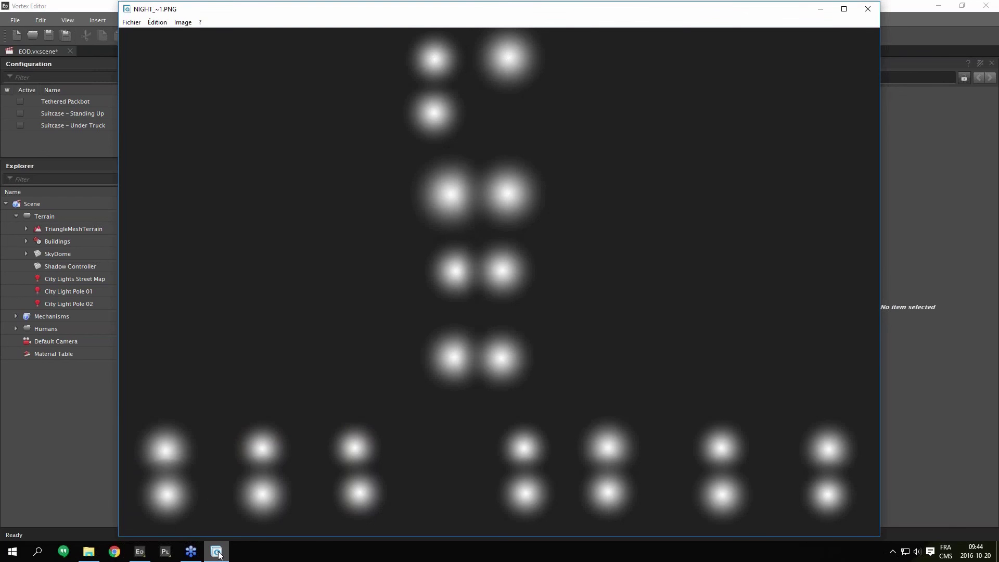
{"action": "left_click", "coordinate": [219, 553]}
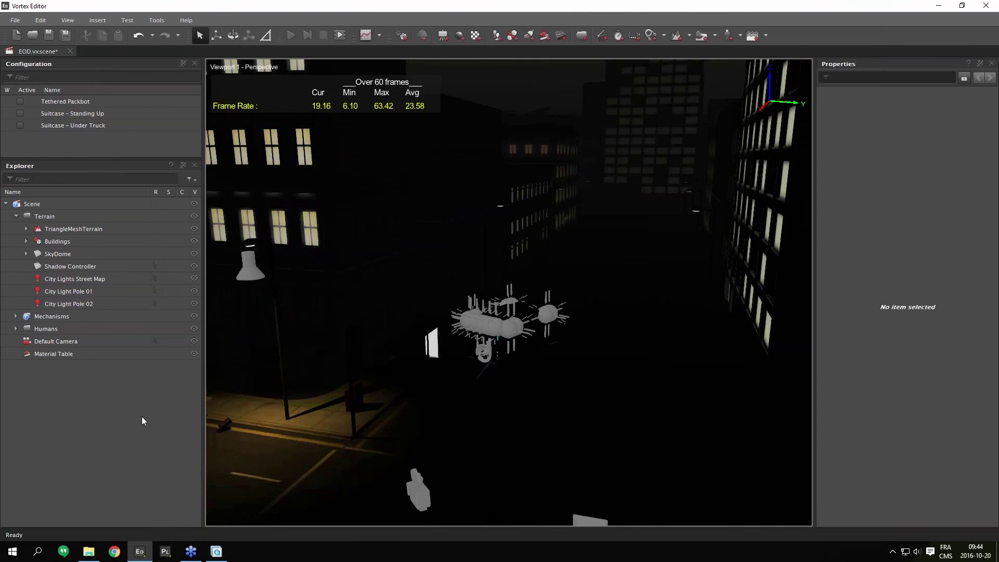
{"action": "left_click", "coordinate": [111, 279]}
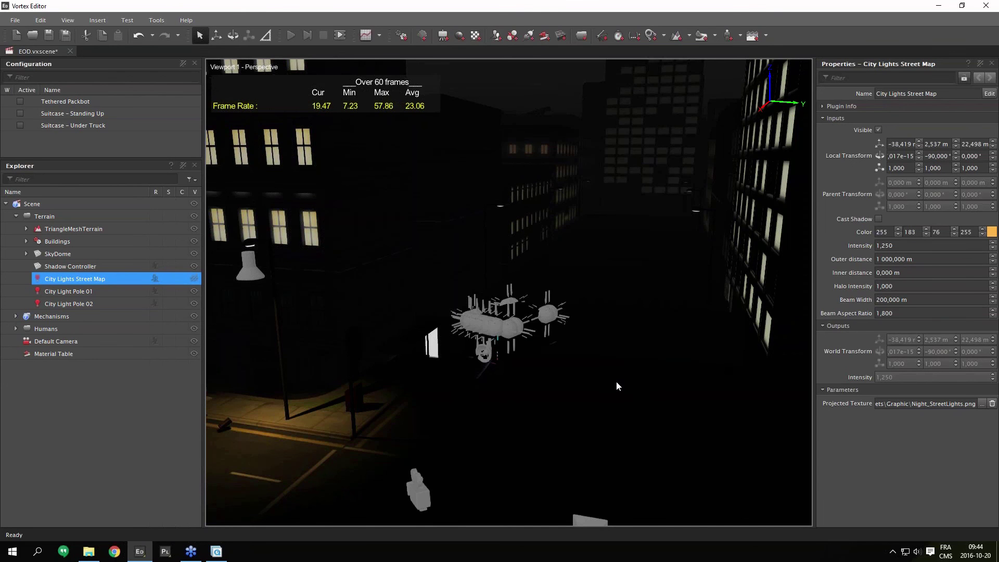
Make the City Lights Street Map light visible in the scene and inspect the lit street from another angle.
{"action": "left_click", "coordinate": [194, 278]}
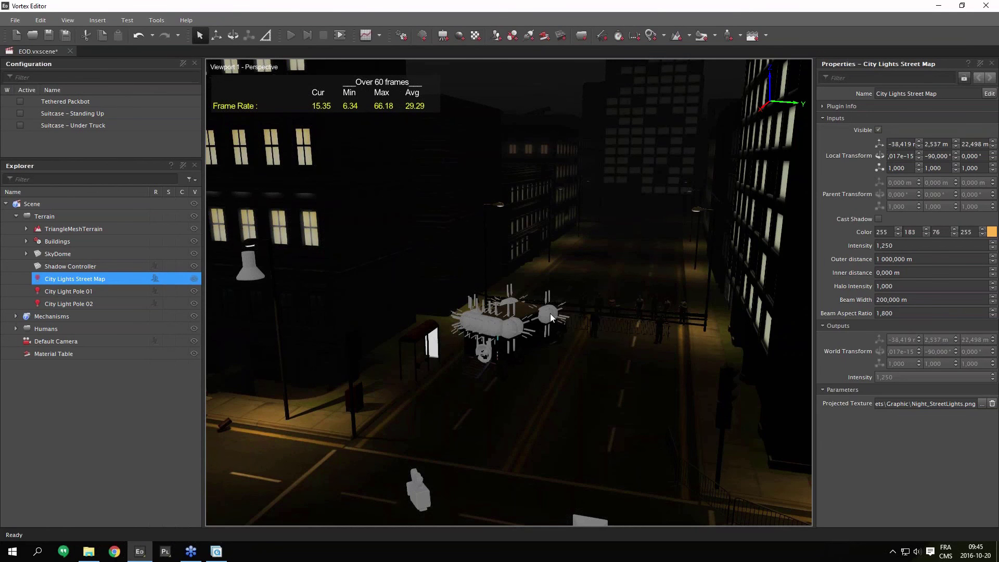
{"action": "left_click", "coordinate": [78, 267], "text": "ctrl"}
{"action": "middle_click_drag", "start_coordinate": [548, 337], "coordinate": [479, 317]}
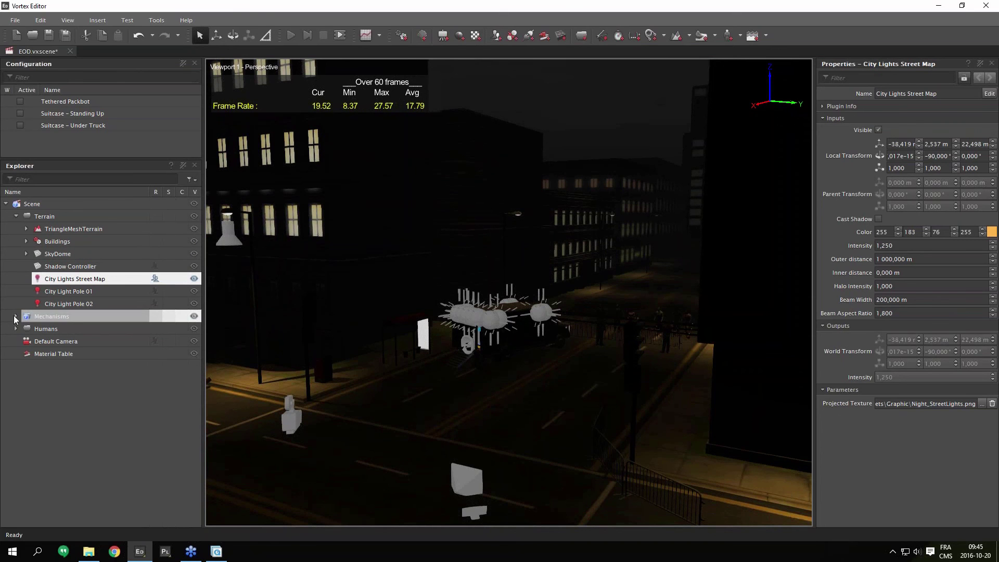
Review the SkyDome's components and properties, and delete the SkyDome from the Terrain group.
{"action": "left_click", "coordinate": [26, 253]}
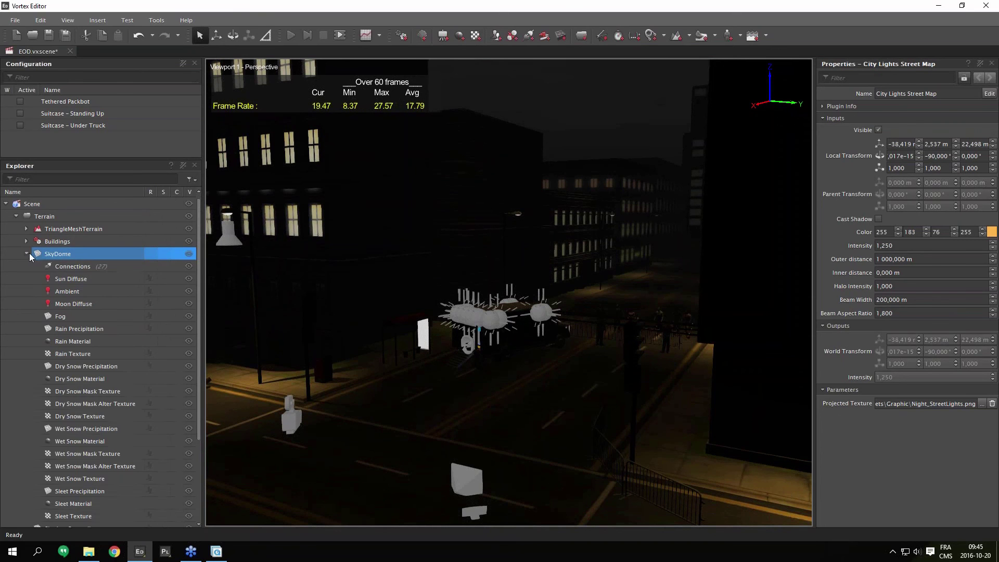
{"action": "left_click", "coordinate": [27, 253]}
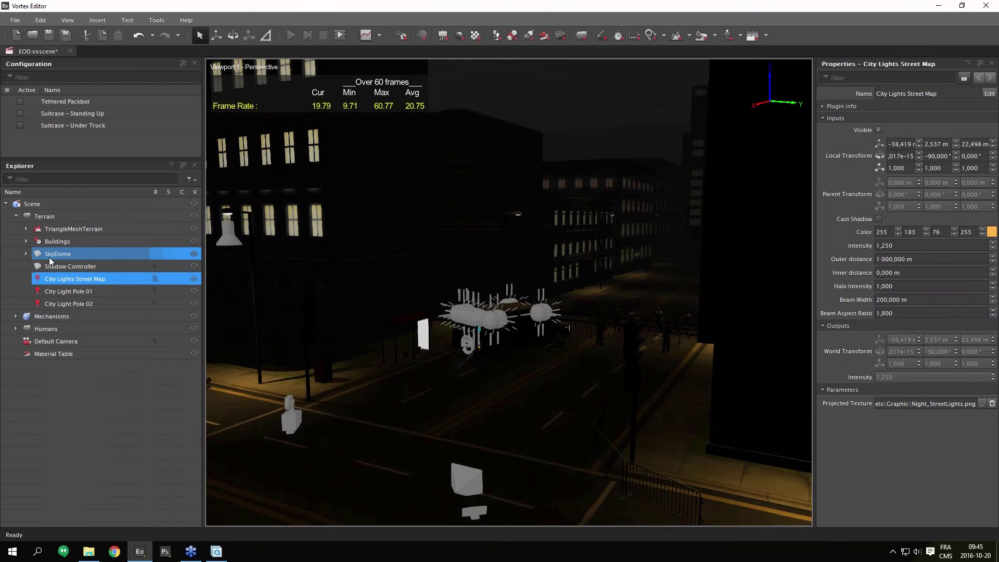
{"action": "left_click", "coordinate": [77, 252]}
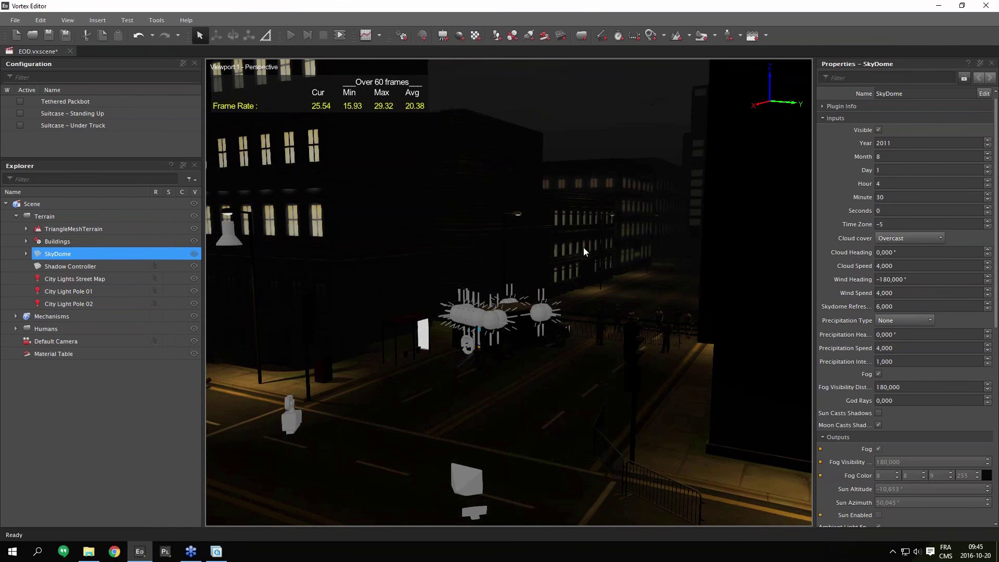
{"action": "scroll", "coordinate": [857, 438], "scroll_direction": "down", "scroll_amount": 3}
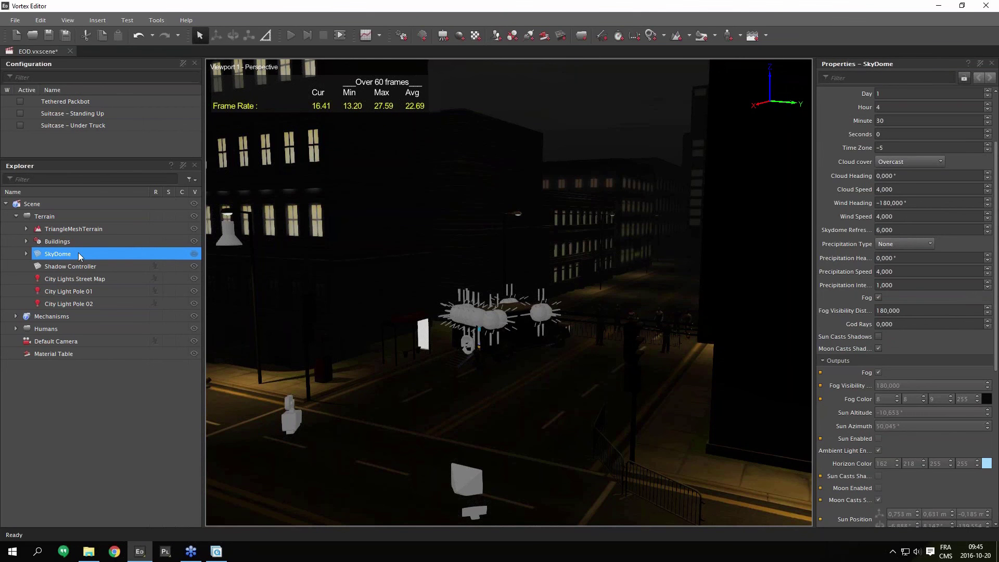
{"action": "key", "text": "Delete"}
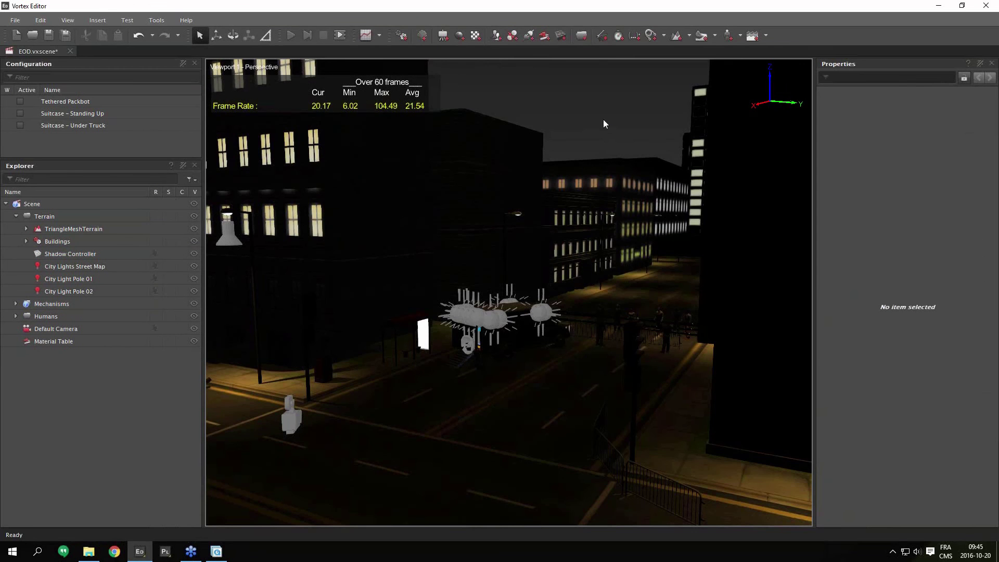
Examine the street without the SkyDome and check the detailed graphics timing statistics, ending on the frame rate display.
{"action": "middle_click_drag", "start_coordinate": [603, 119], "coordinate": [644, 116]}
{"action": "scroll", "coordinate": [609, 134], "scroll_direction": "up", "scroll_amount": 3}
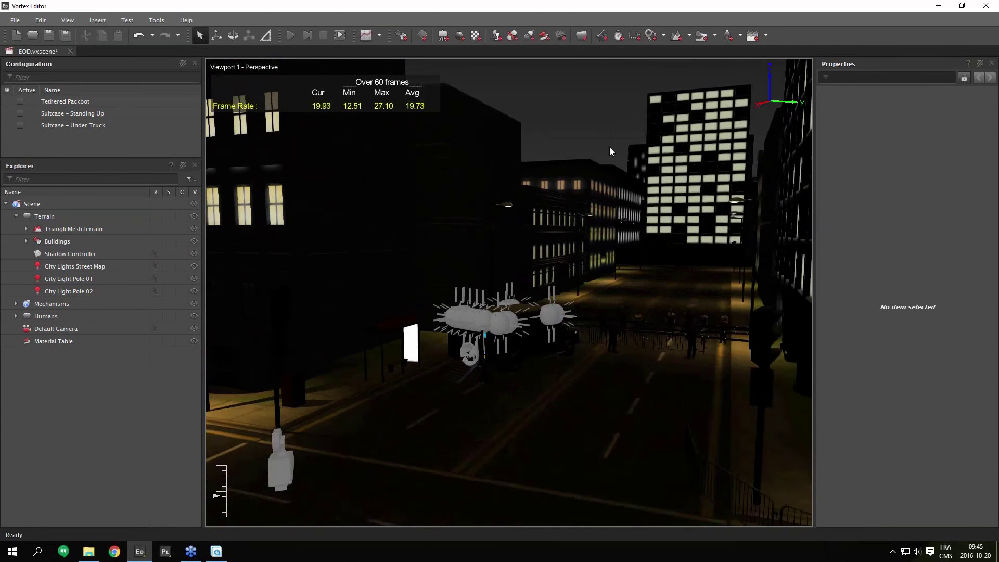
{"action": "middle_click_drag", "start_coordinate": [610, 147], "coordinate": [607, 161]}
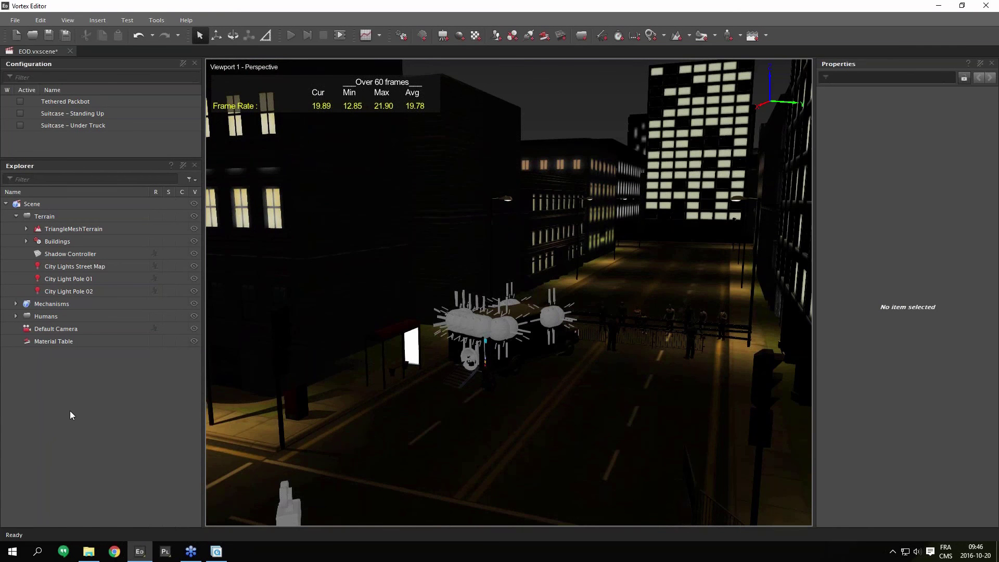
{"action": "key", "text": "s"}
{"action": "key", "text": "s"}
{"action": "key", "text": "s"}
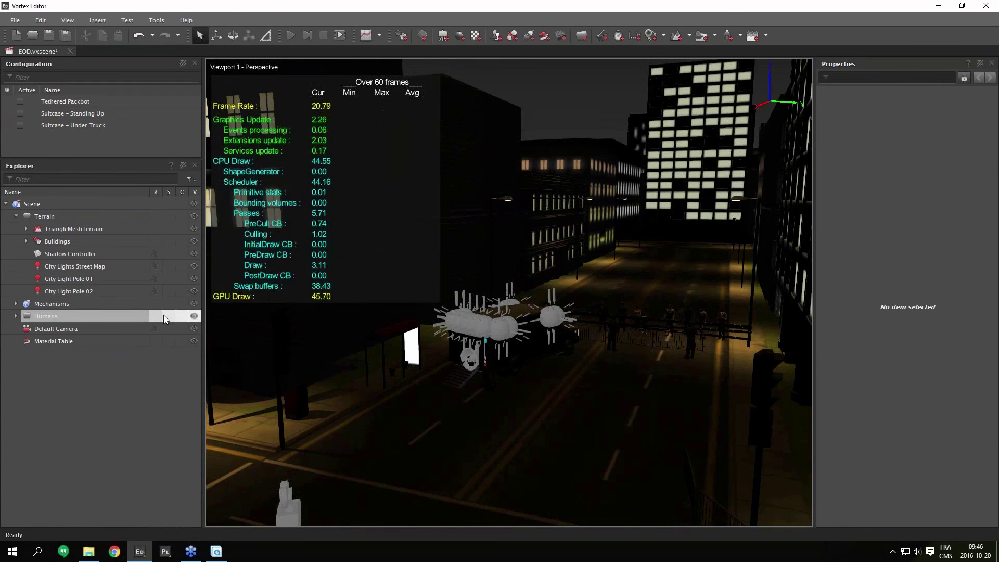
{"action": "key", "text": "s"}
{"action": "key", "text": "s"}
{"action": "key", "text": "s"}
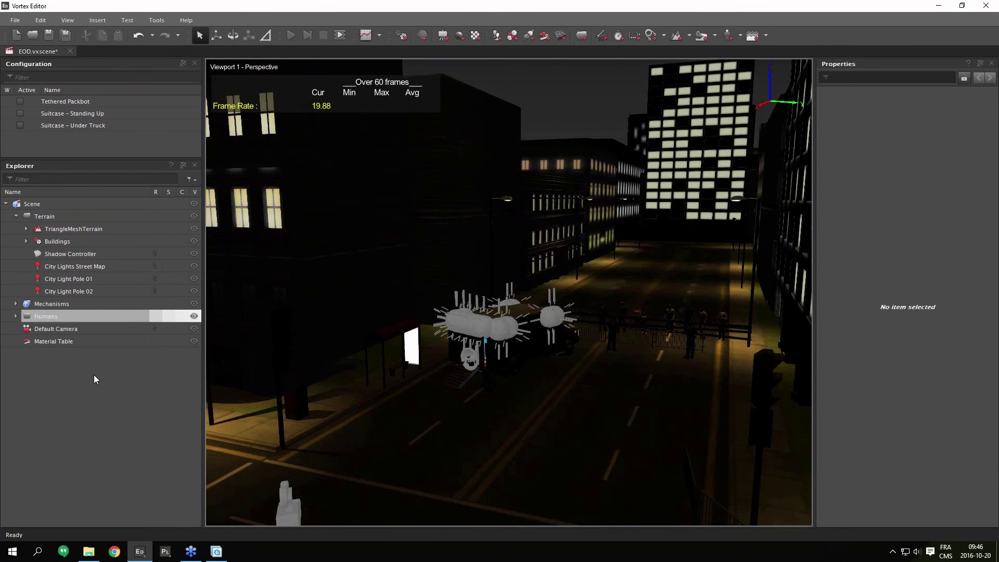
Reveal the Tether's components under Mechanisms' Packbot Tether, and activate the Tethered Packbot configuration.
{"action": "left_click", "coordinate": [15, 304]}
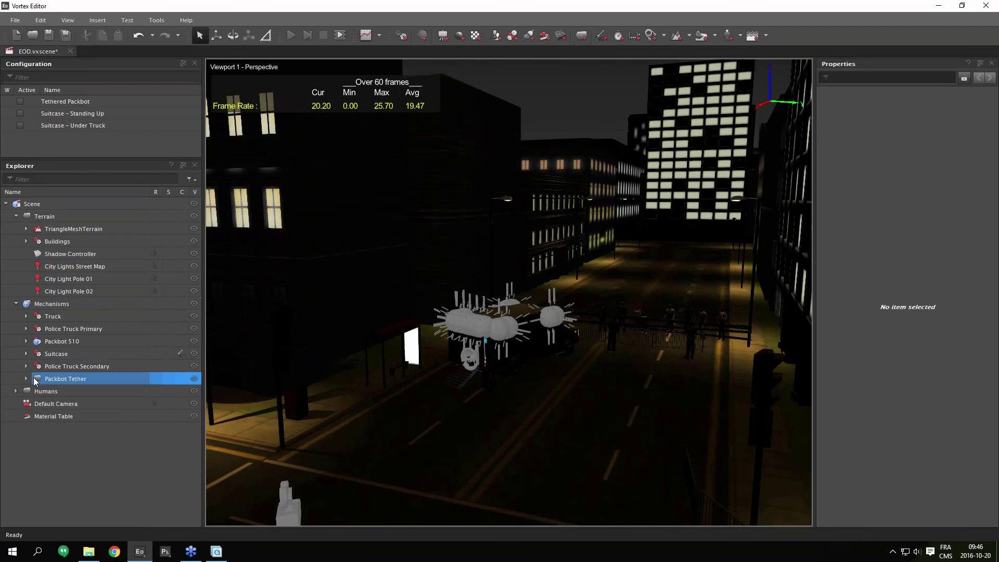
{"action": "left_click", "coordinate": [27, 379]}
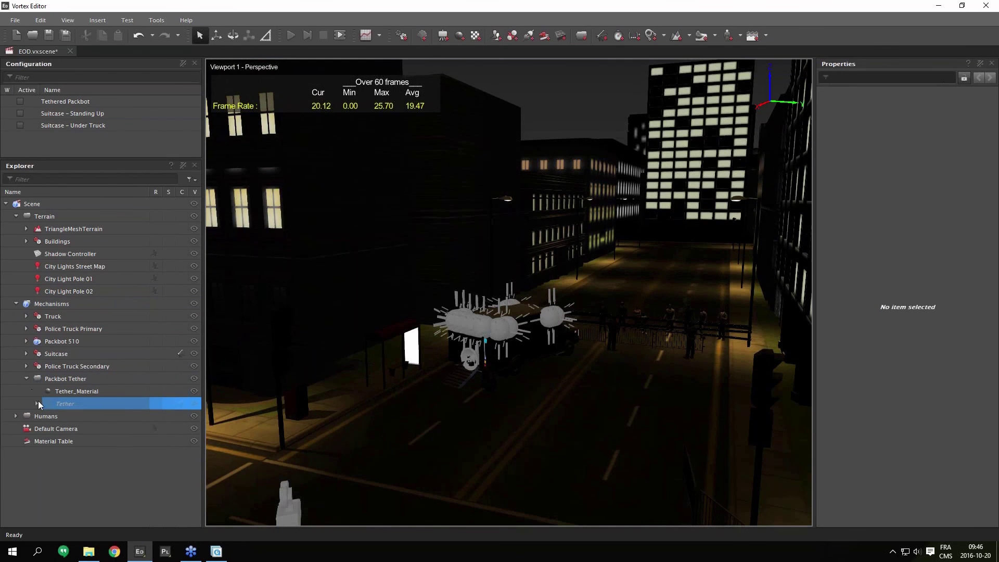
{"action": "left_click", "coordinate": [37, 404]}
{"action": "left_click", "coordinate": [114, 410]}
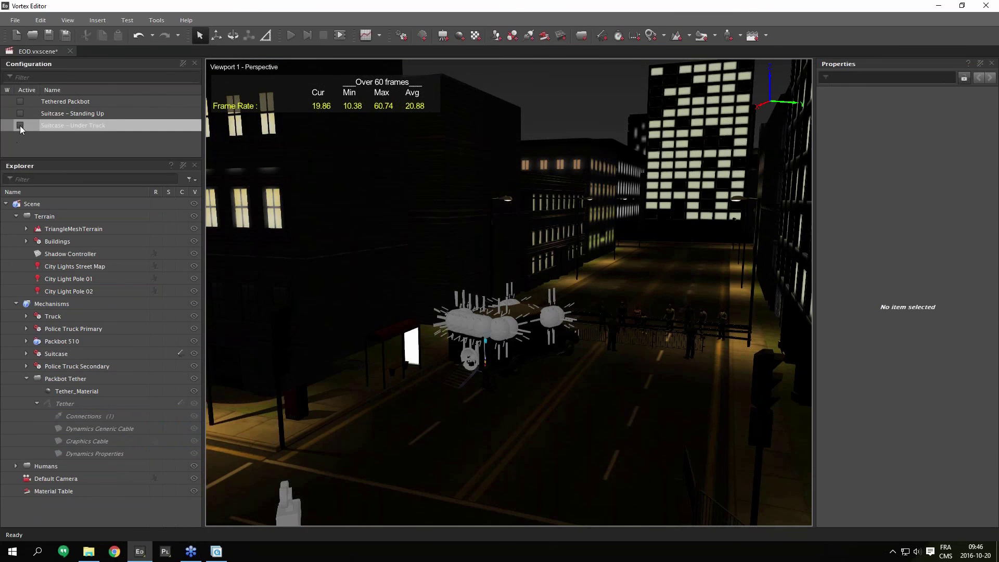
{"action": "left_click", "coordinate": [21, 101]}
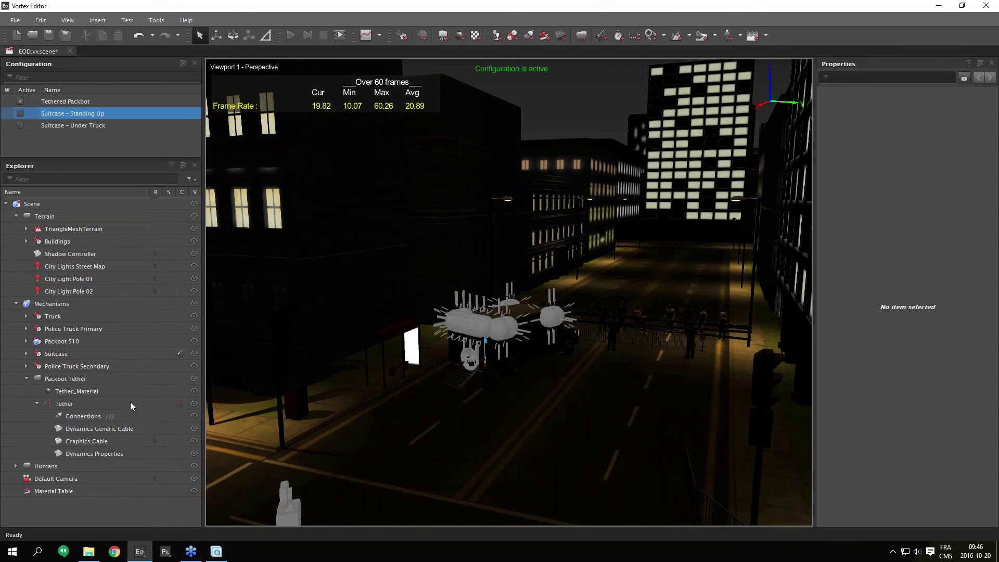
Inspect the Dynamics Generic Cable's Param, Point and Segment Definitions, including segment 3's Flexible Definition.
{"action": "left_click", "coordinate": [104, 430]}
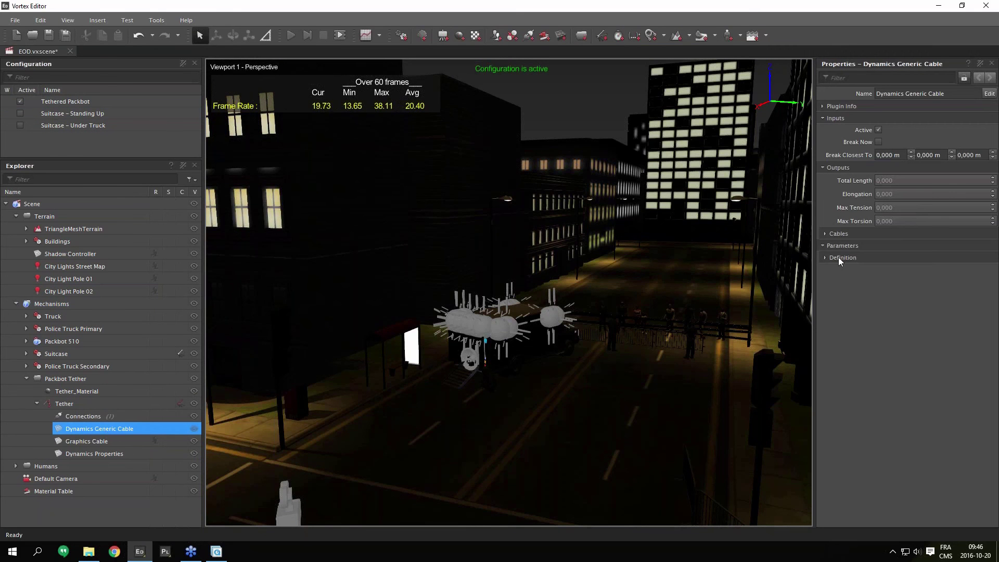
{"action": "left_click", "coordinate": [826, 257]}
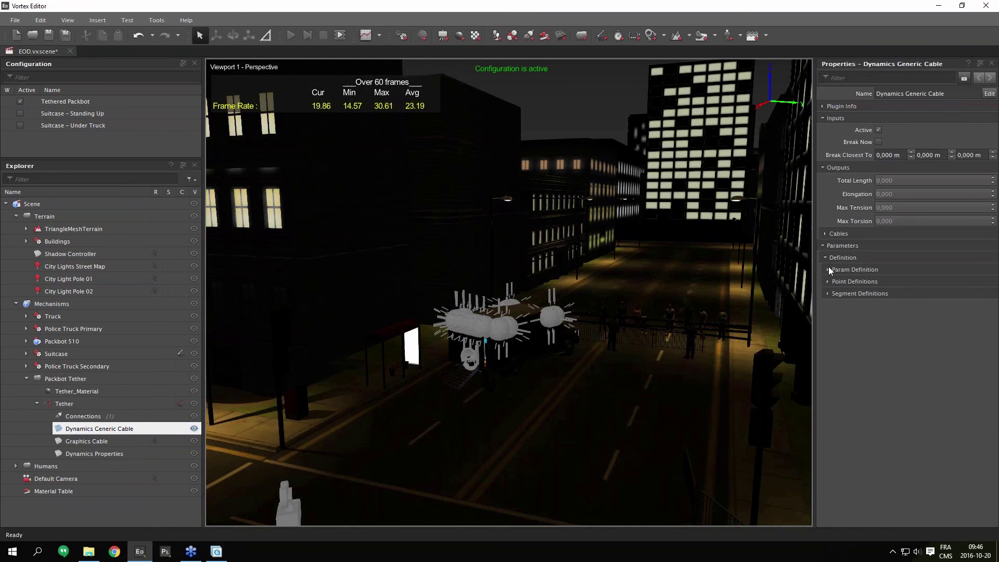
{"action": "left_click", "coordinate": [828, 269]}
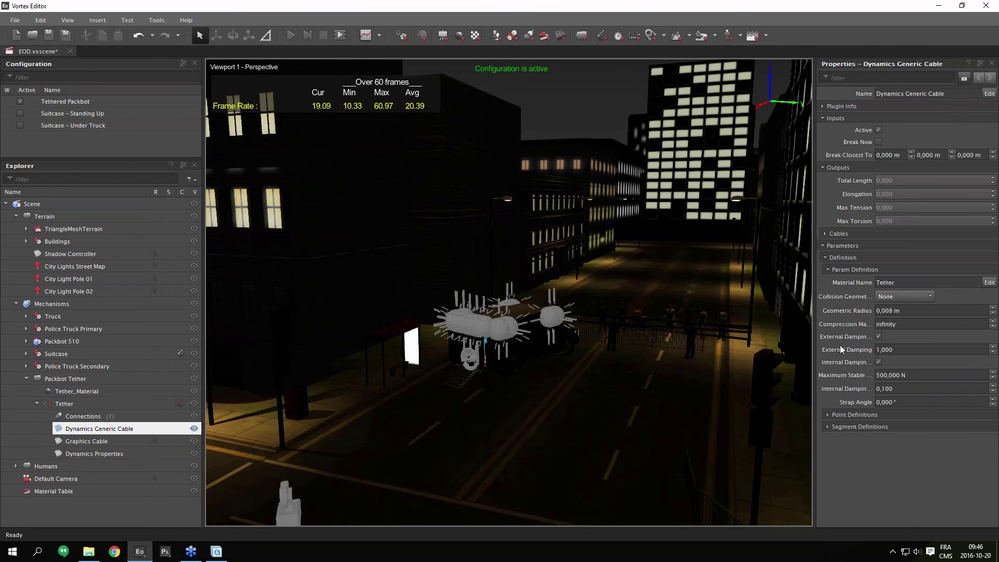
{"action": "left_click", "coordinate": [828, 269]}
{"action": "left_click", "coordinate": [829, 281]}
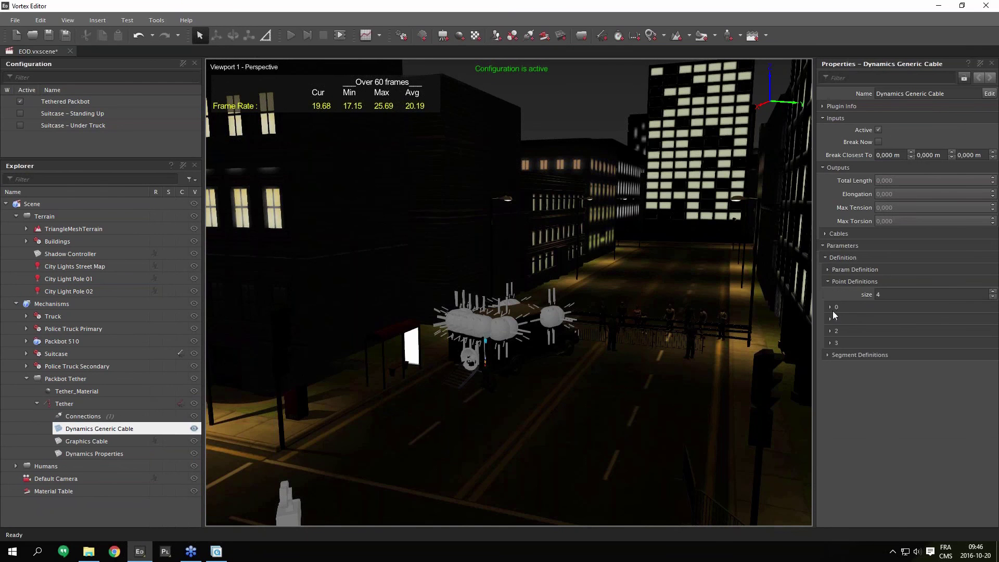
{"action": "left_click", "coordinate": [828, 282]}
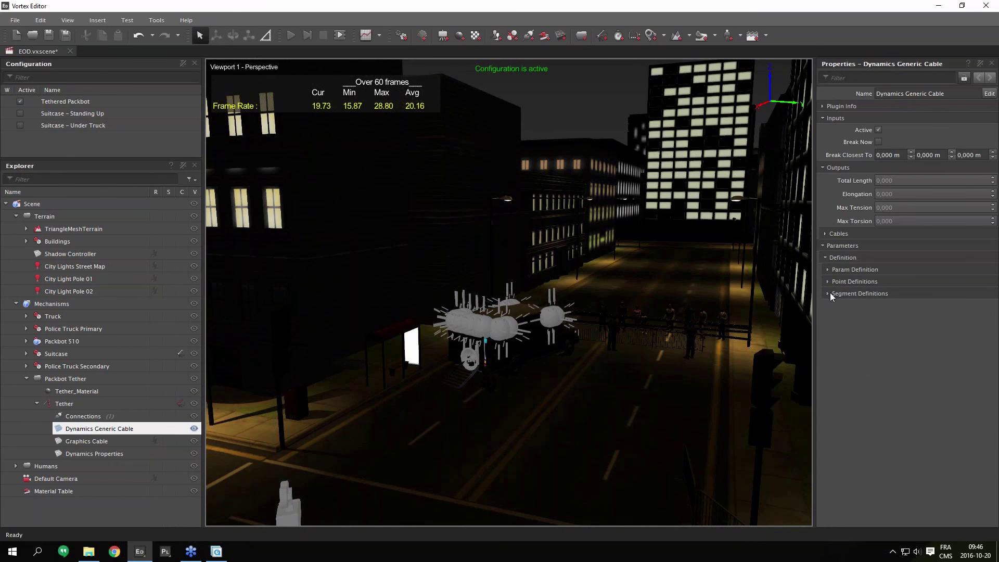
{"action": "left_click", "coordinate": [829, 293]}
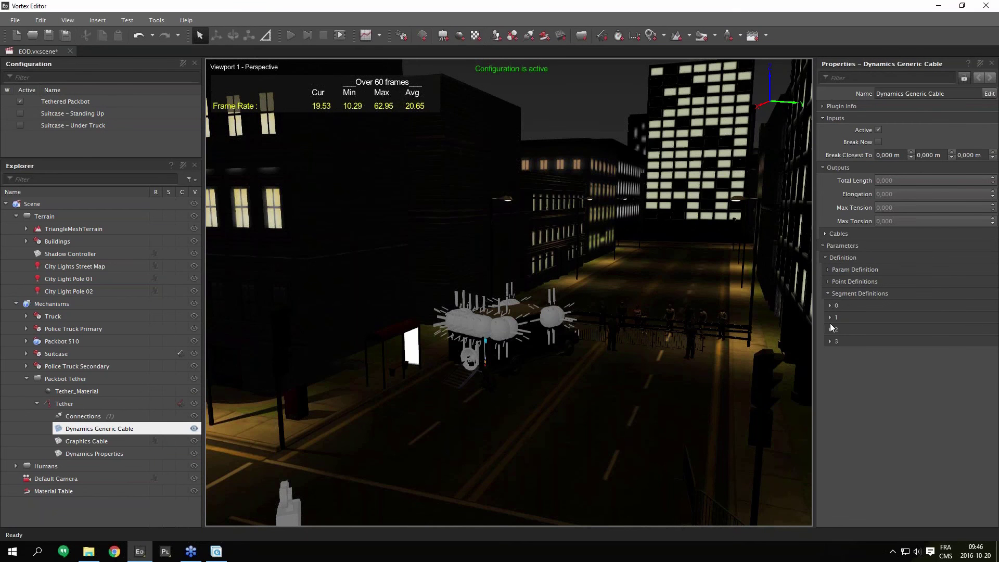
{"action": "left_click", "coordinate": [830, 341]}
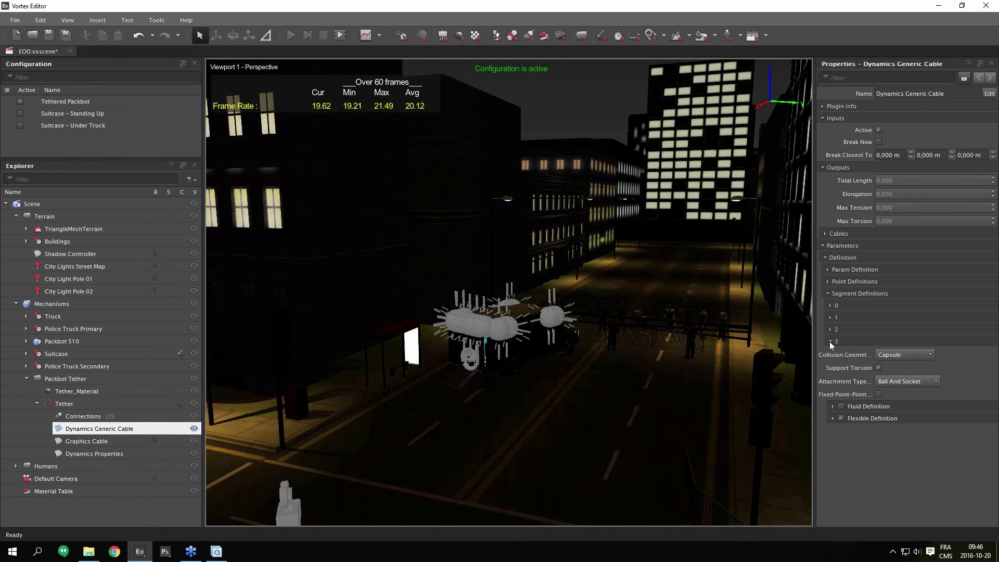
{"action": "left_click", "coordinate": [833, 419]}
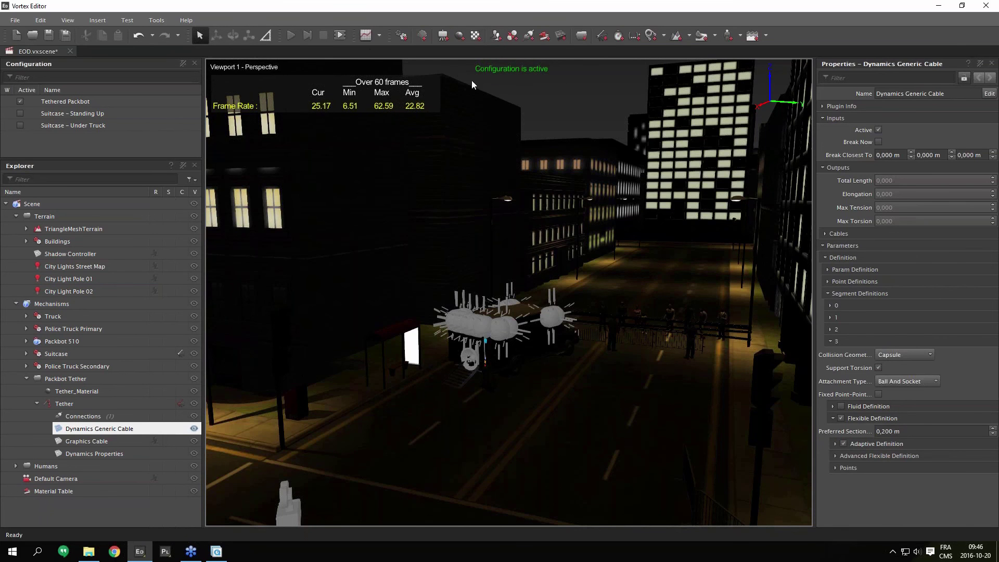
Run the simulation to observe the tethered Packbot near the truck, check segment 3's Adaptive Definition, and stop the simulation.
{"action": "left_click", "coordinate": [291, 36]}
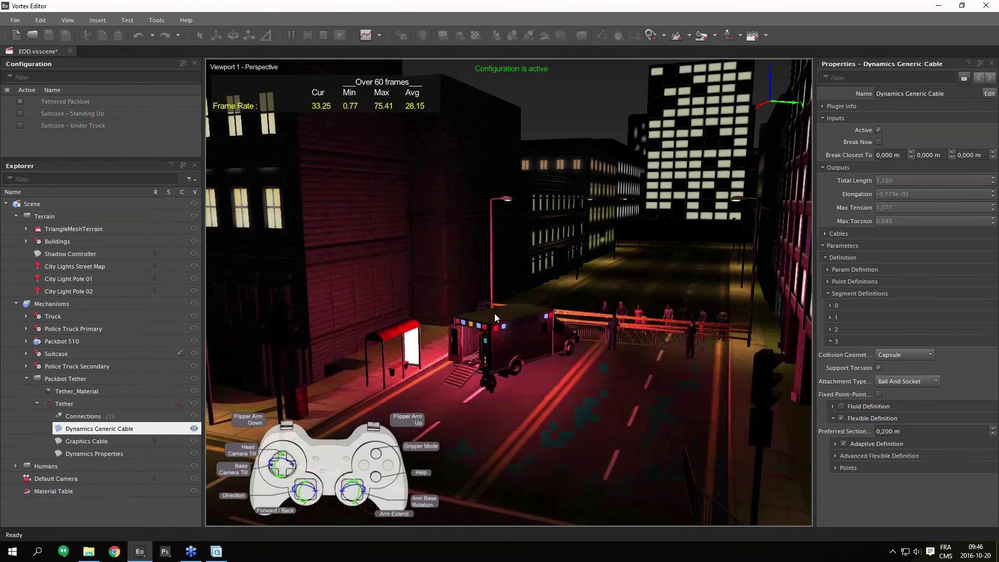
{"action": "middle_click_drag", "start_coordinate": [455, 303], "coordinate": [596, 273]}
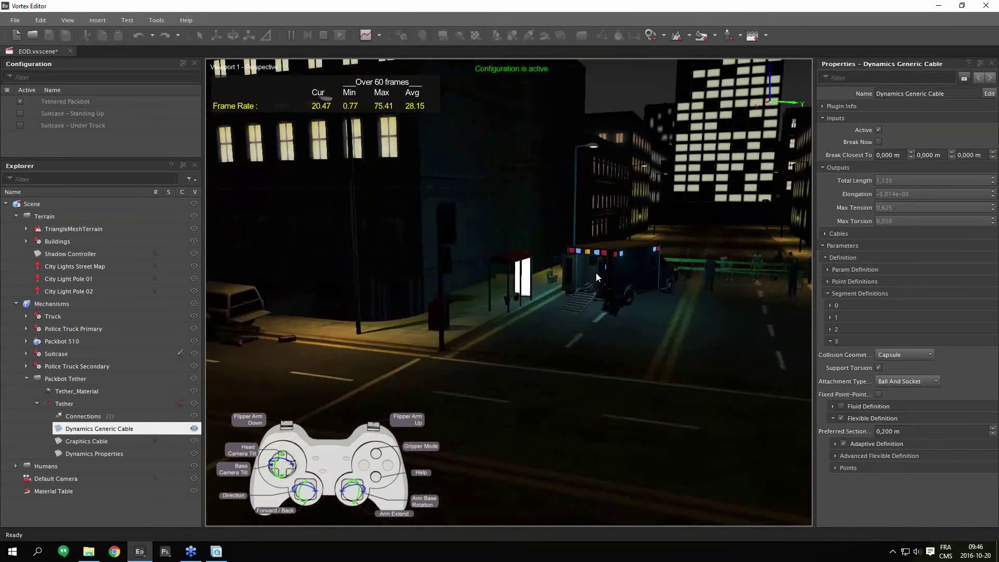
{"action": "scroll", "coordinate": [599, 274], "scroll_direction": "up", "scroll_amount": 3}
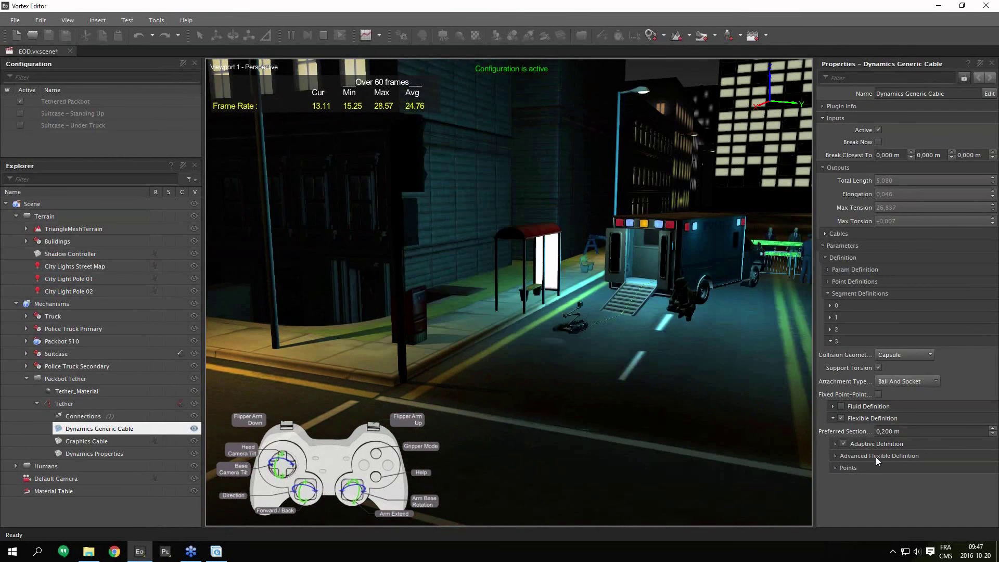
{"action": "left_click", "coordinate": [835, 444]}
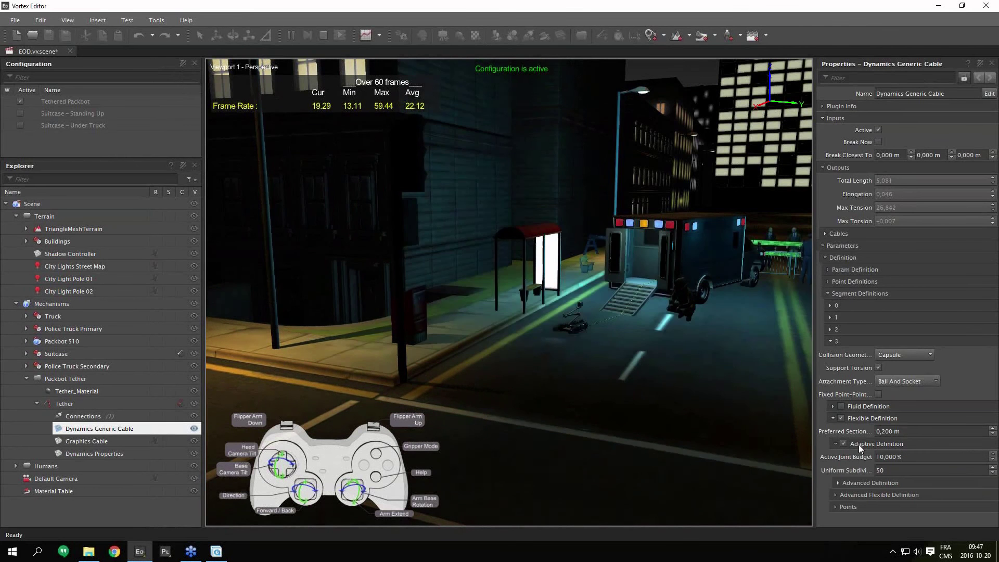
{"action": "mouse_move", "coordinate": [852, 448]}
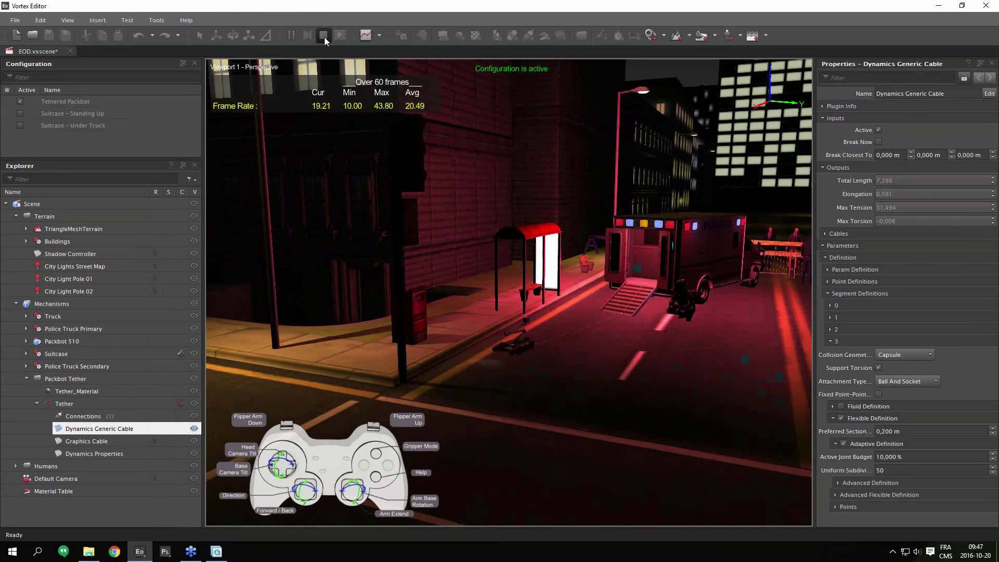
{"action": "left_click", "coordinate": [323, 36]}
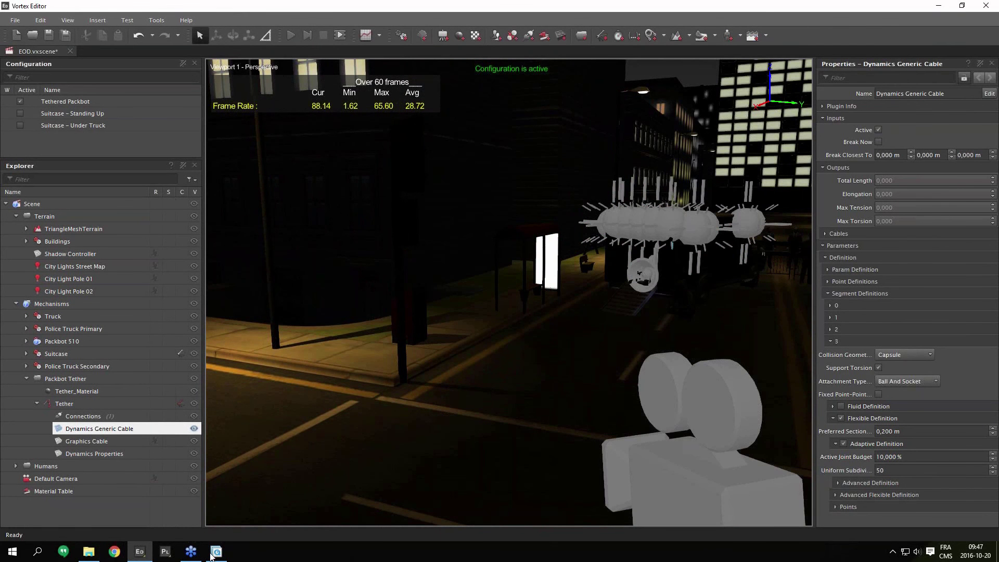
{"action": "left_click", "coordinate": [191, 552]}
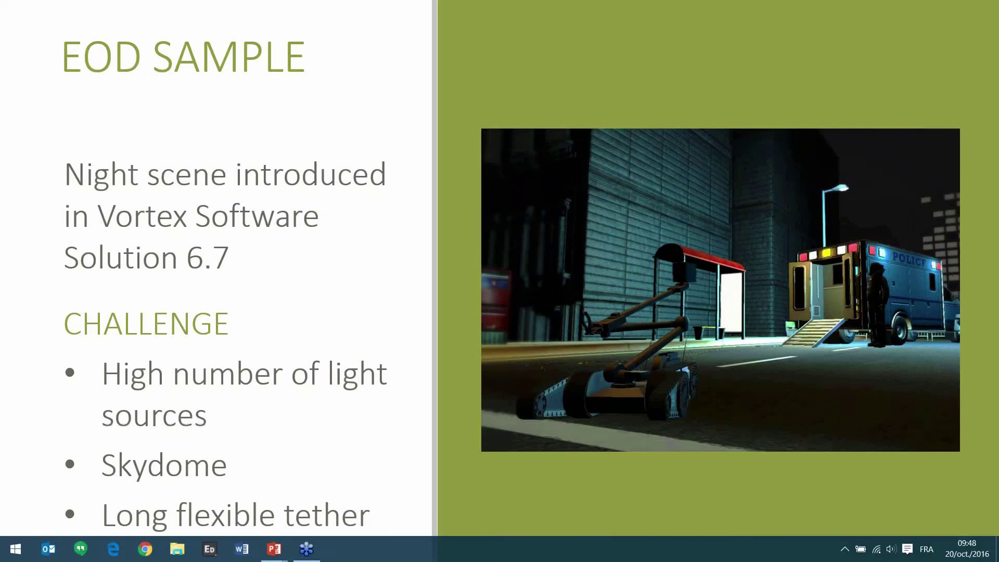
{"action": "left_click", "coordinate": [405, 260]}
{"action": "left_click", "coordinate": [405, 260]}
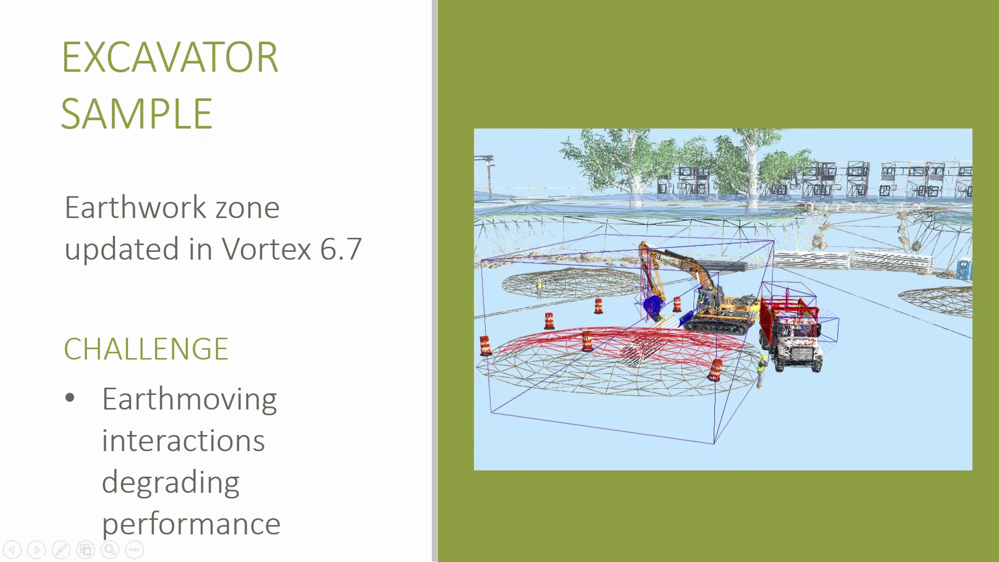
{"action": "left_click", "coordinate": [990, 146]}
{"action": "left_click", "coordinate": [912, 157]}
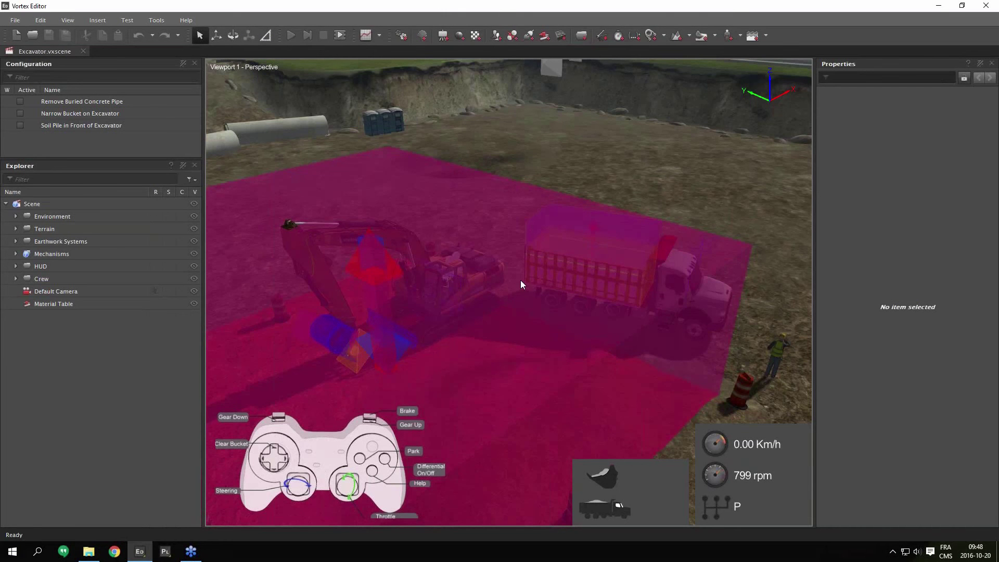
View the whole excavator work area in the Excavator scene and display the frame rate statistics.
{"action": "middle_click_drag", "start_coordinate": [513, 293], "coordinate": [572, 290]}
{"action": "scroll", "coordinate": [564, 320], "scroll_direction": "down", "scroll_amount": 5}
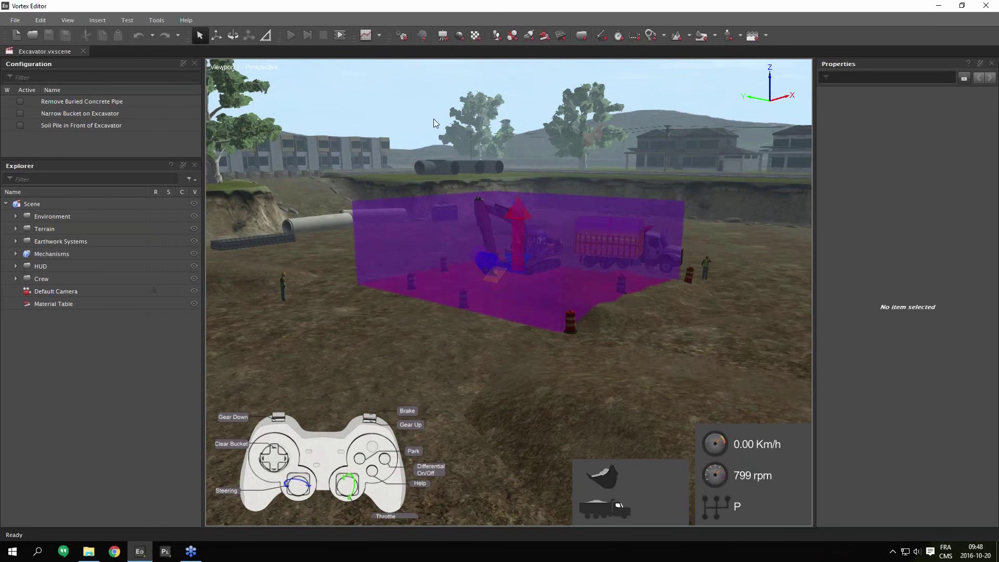
{"action": "key", "text": "s"}
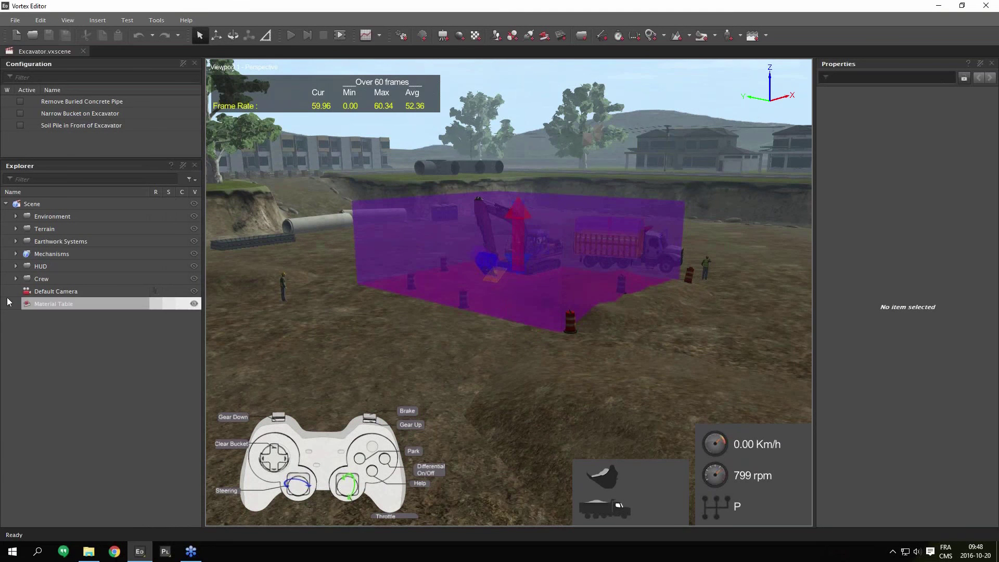
Reveal the contents of Earthwork Systems and of the Earthwork Zone under Terrain's TriangleMeshTerrain.
{"action": "left_click", "coordinate": [15, 241]}
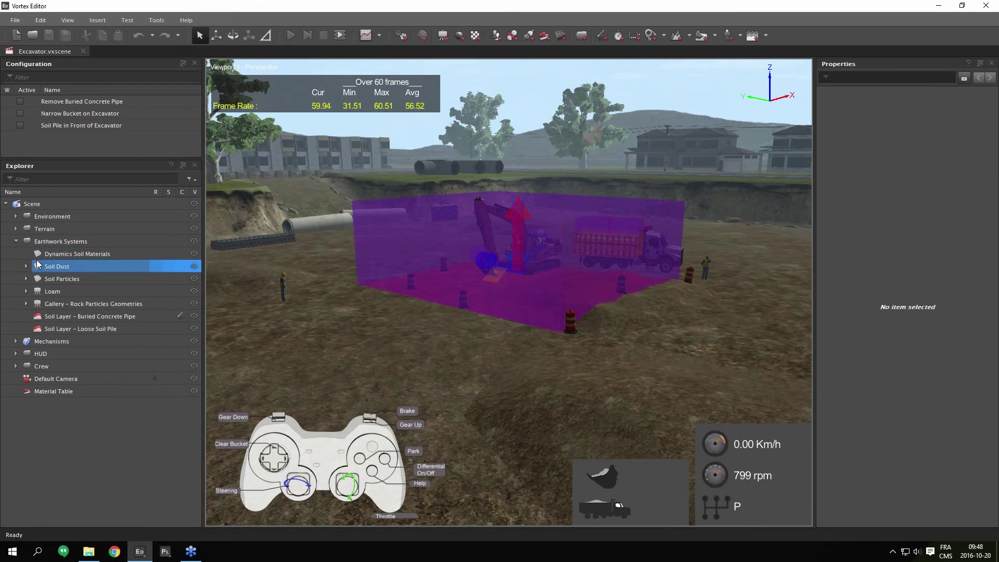
{"action": "left_click", "coordinate": [16, 229]}
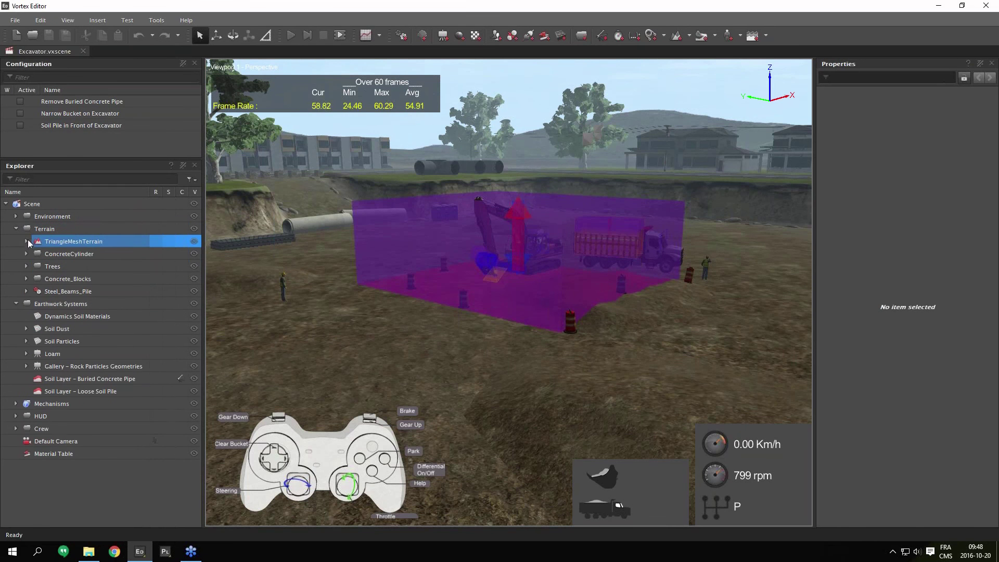
{"action": "left_click", "coordinate": [26, 241]}
{"action": "left_click", "coordinate": [35, 252]}
{"action": "left_click", "coordinate": [36, 254]}
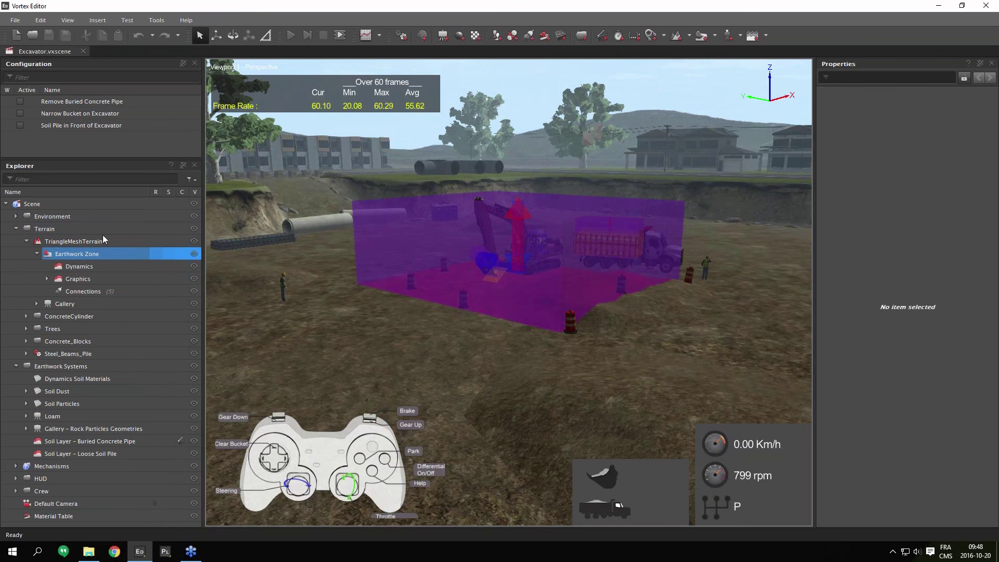
Show the properties of the Earthwork Zone's Dynamics and view the zone around the excavator from several angles and up close.
{"action": "left_click", "coordinate": [92, 266]}
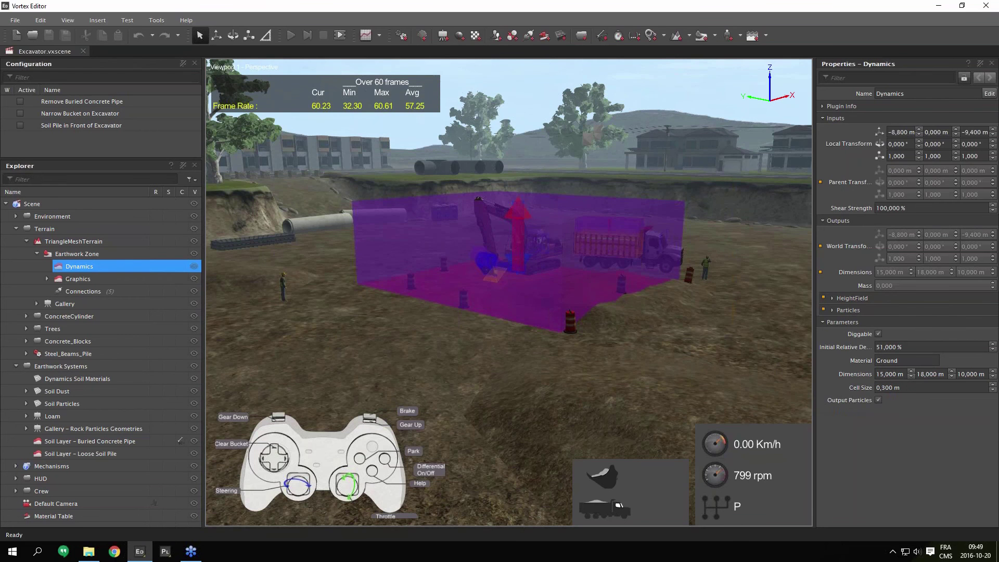
{"action": "middle_click_drag", "start_coordinate": [677, 314], "coordinate": [633, 342]}
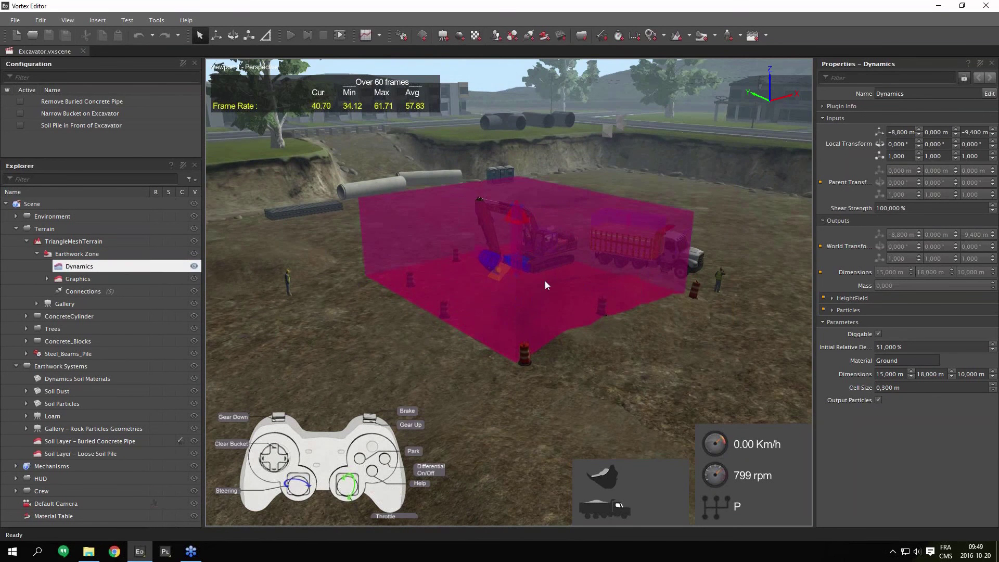
{"action": "middle_click_drag", "start_coordinate": [464, 280], "coordinate": [717, 274]}
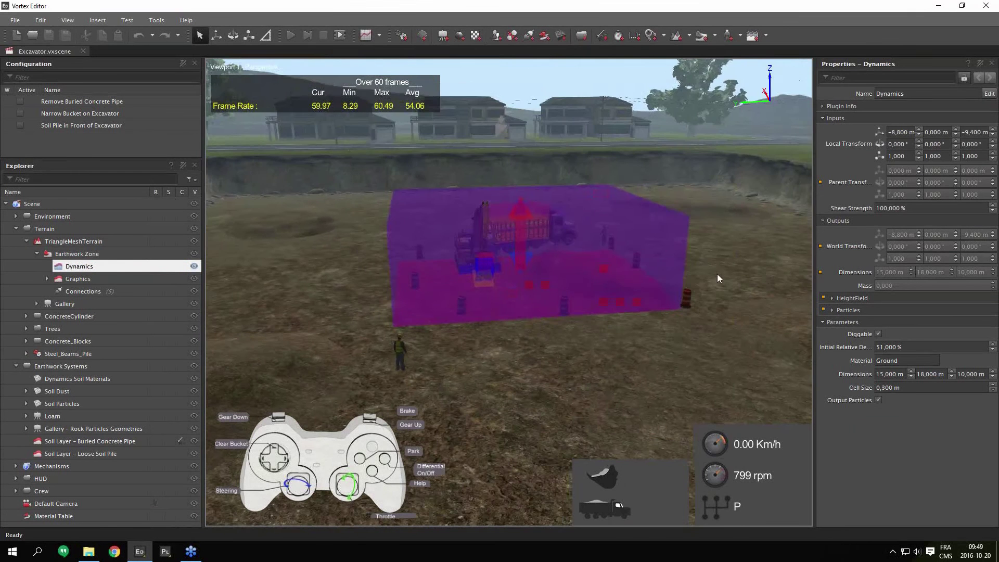
{"action": "scroll", "coordinate": [530, 283], "scroll_direction": "up", "scroll_amount": 5}
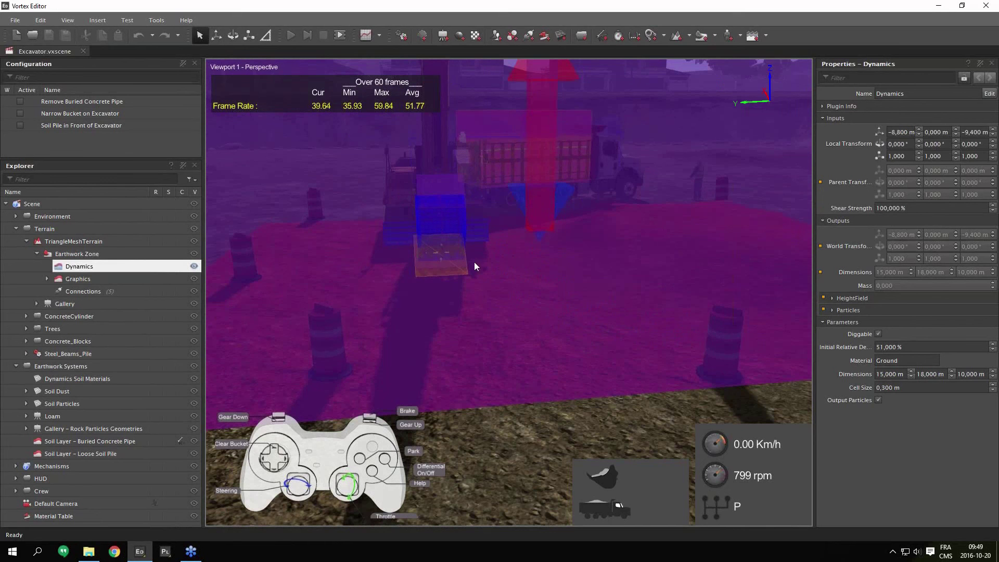
{"action": "middle_click_drag", "start_coordinate": [553, 292], "coordinate": [578, 277]}
{"action": "scroll", "coordinate": [538, 267], "scroll_direction": "down", "scroll_amount": 5}
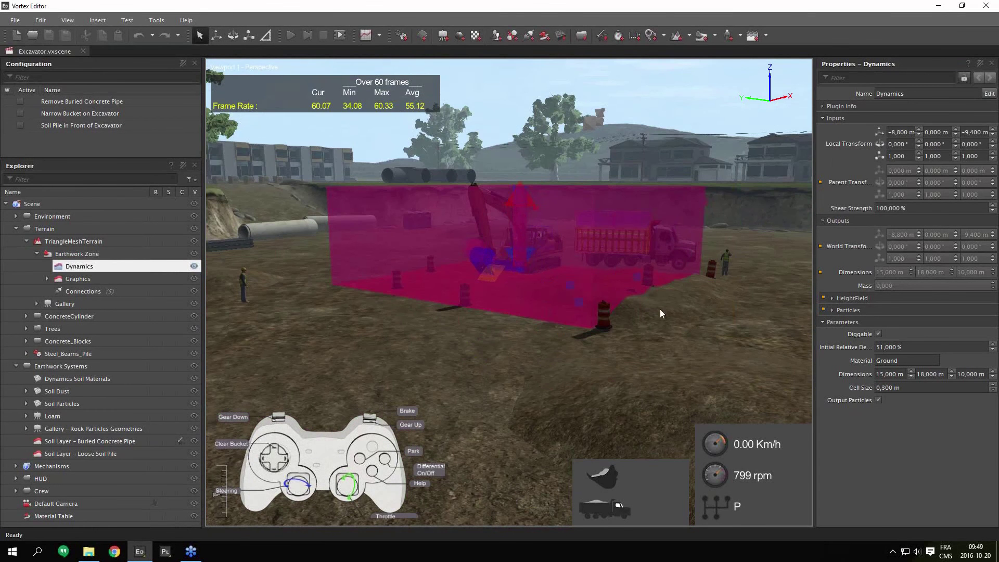
Set the Cell Size of the Earthwork Zone's Dynamics to 0,030 m and run the simulation.
{"action": "double_click", "coordinate": [884, 388]}
{"action": "left_click", "coordinate": [883, 388]}
{"action": "type", "text": "0"}
{"action": "key", "text": "Return"}
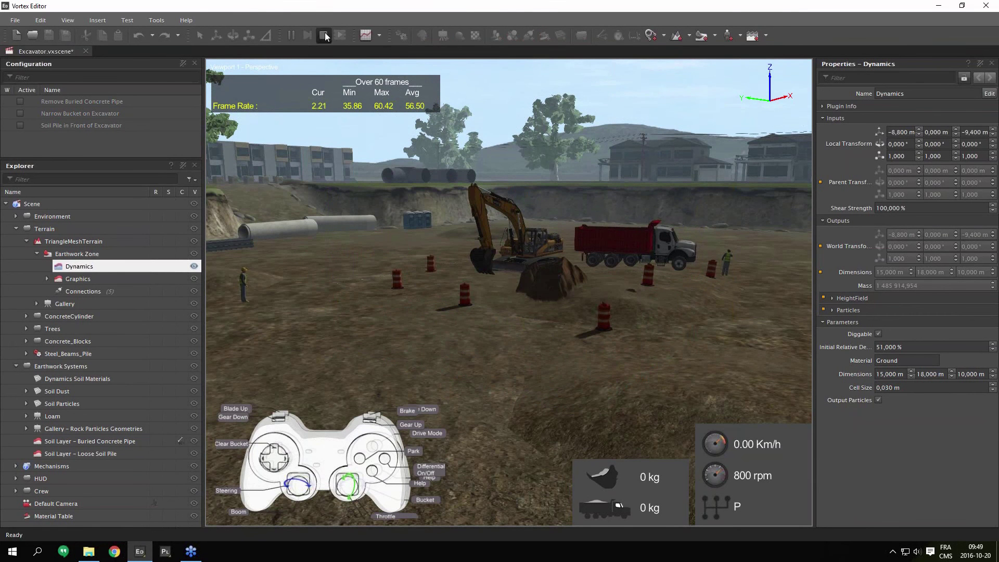
Stop the simulation and set the Cell Size of the Earthwork Zone's Dynamics back to 0,300 m.
{"action": "double_click", "coordinate": [901, 388]}
{"action": "left_click", "coordinate": [906, 389]}
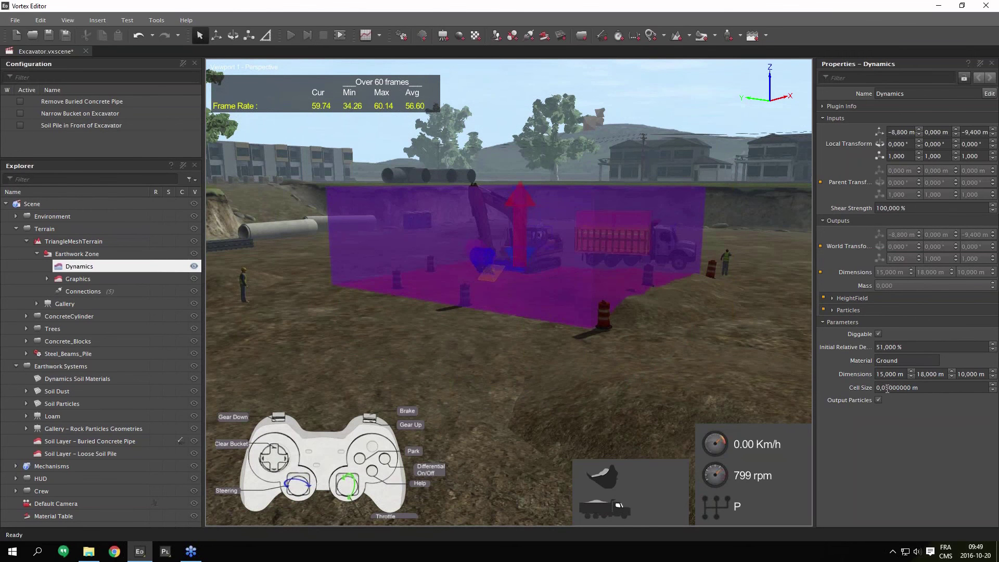
{"action": "key", "text": "Delete"}
{"action": "left_click", "coordinate": [917, 405]}
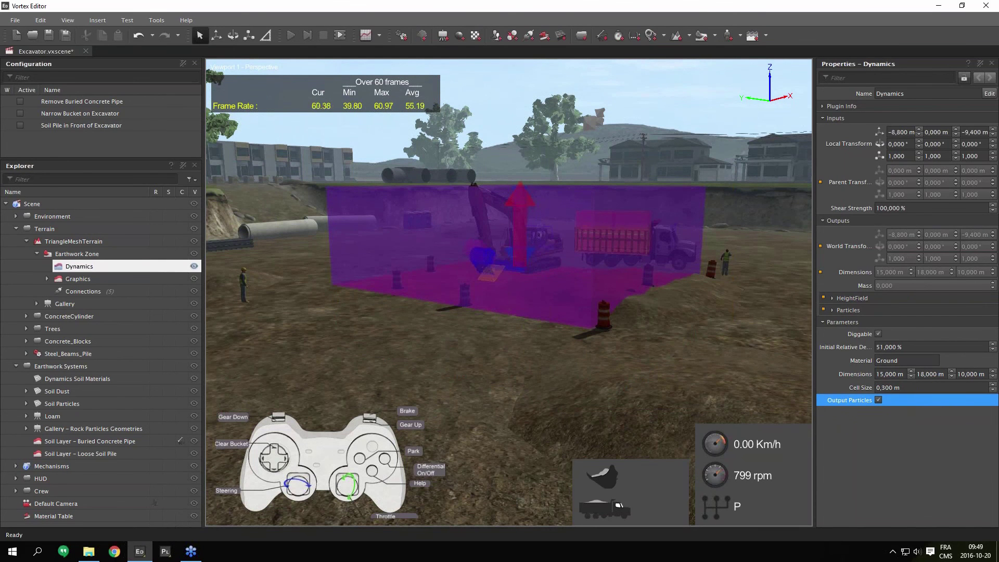
Examine the extent and depth of the earthwork zone's box from above, from the sides and from below the terrain.
{"action": "left_click_drag", "start_coordinate": [685, 260], "coordinate": [655, 316]}
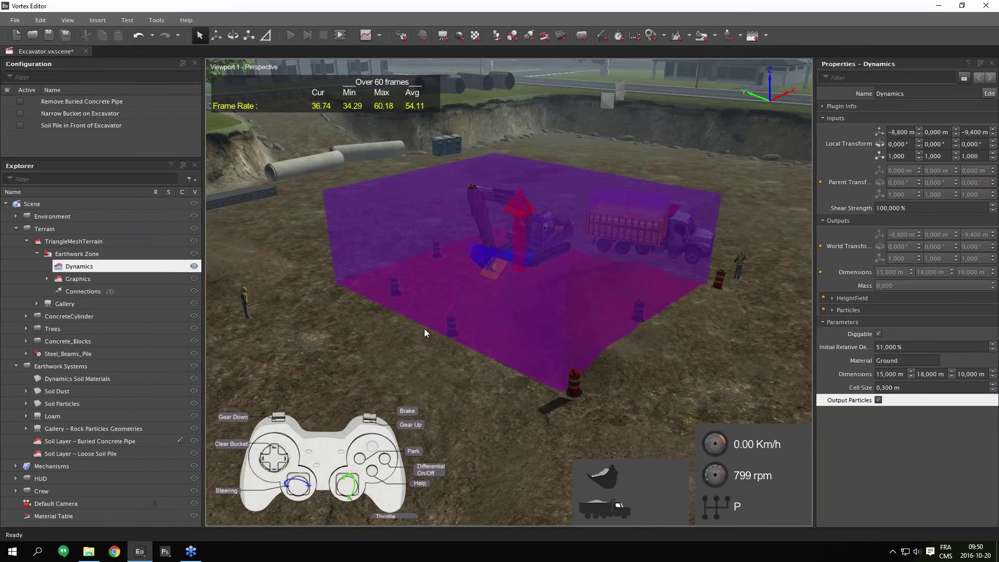
{"action": "left_click_drag", "start_coordinate": [425, 333], "coordinate": [360, 316]}
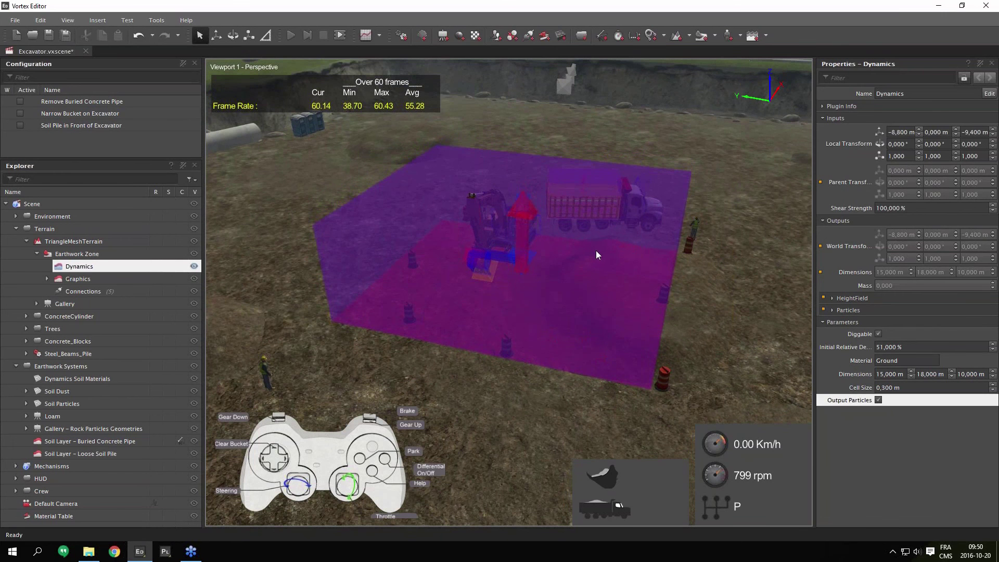
{"action": "left_click_drag", "start_coordinate": [625, 239], "coordinate": [509, 271]}
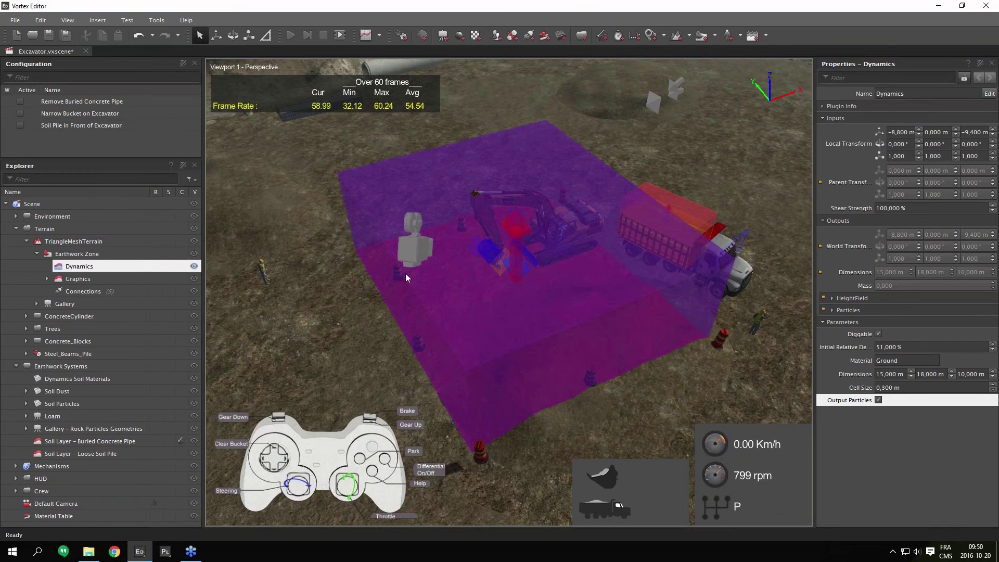
{"action": "middle_click_drag", "start_coordinate": [405, 273], "coordinate": [508, 314]}
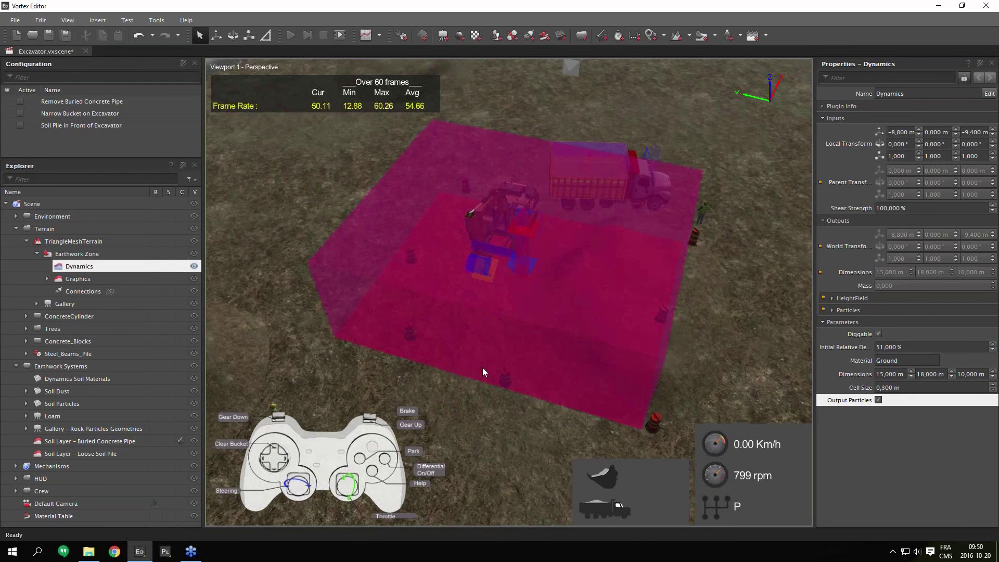
{"action": "middle_click_drag", "start_coordinate": [483, 368], "coordinate": [508, 197]}
{"action": "middle_click_drag", "start_coordinate": [510, 310], "coordinate": [500, 281]}
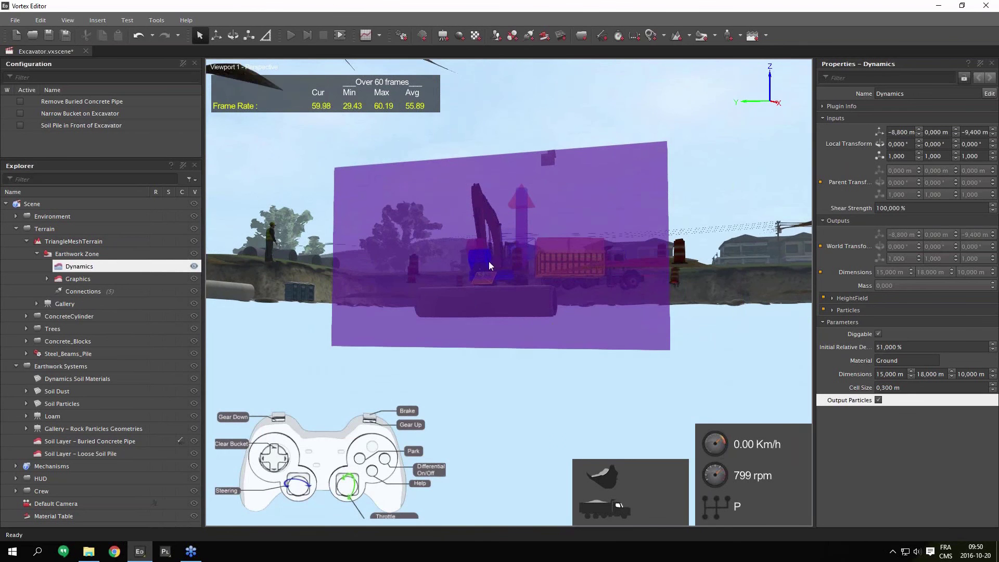
{"action": "middle_click_drag", "start_coordinate": [585, 310], "coordinate": [463, 389]}
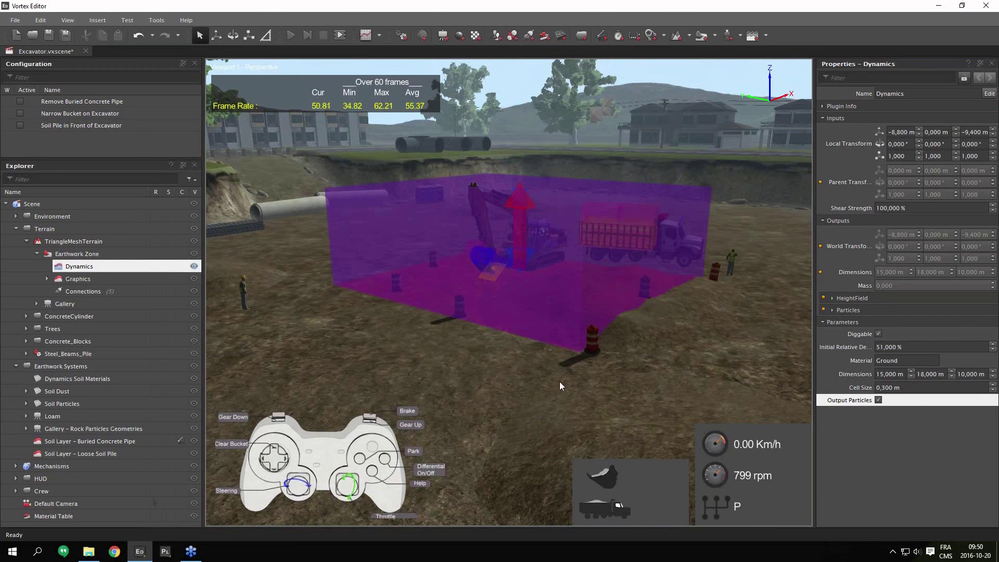
{"action": "middle_click_drag", "start_coordinate": [560, 382], "coordinate": [624, 306]}
{"action": "middle_click_drag", "start_coordinate": [579, 339], "coordinate": [574, 341]}
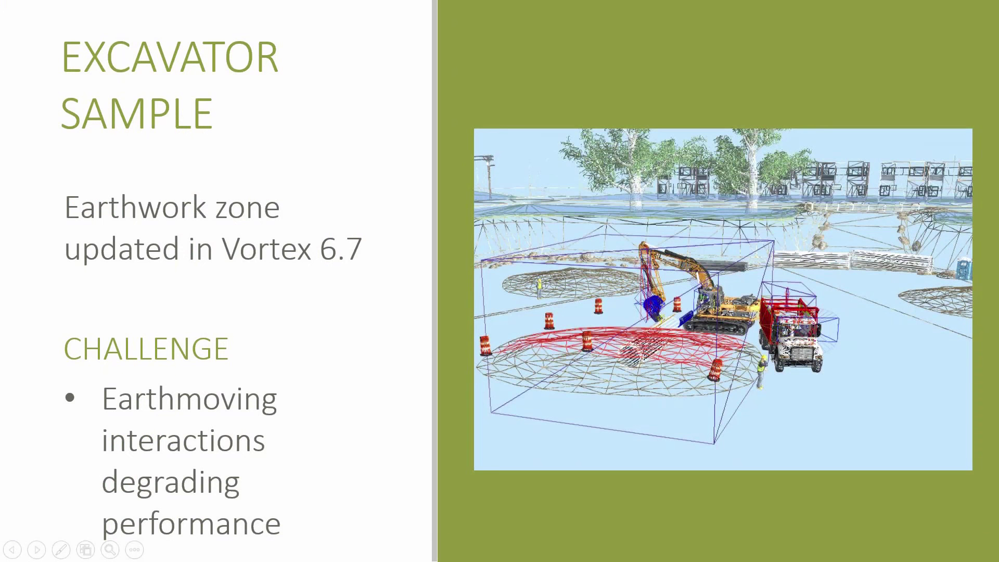
{"action": "key", "text": "Right"}
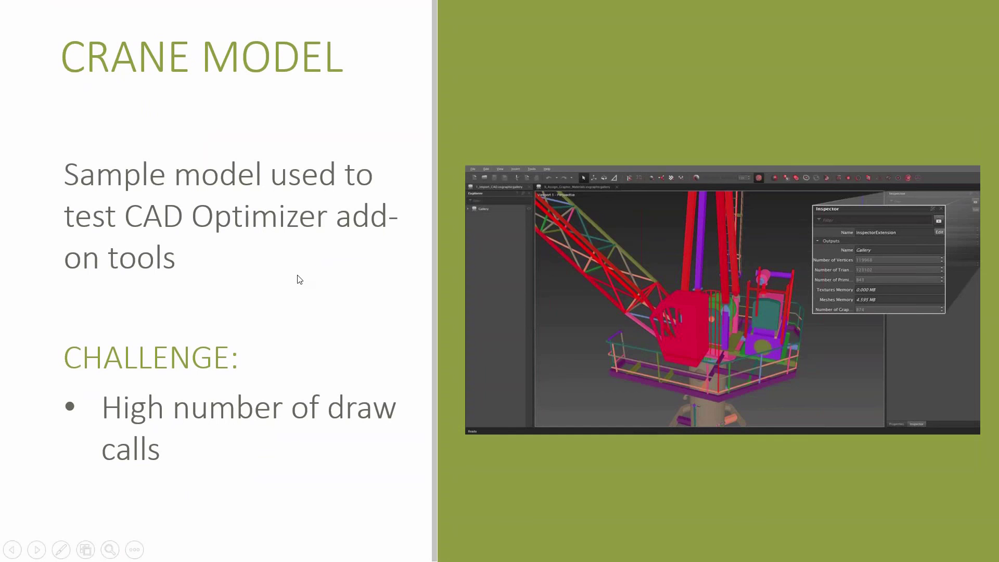